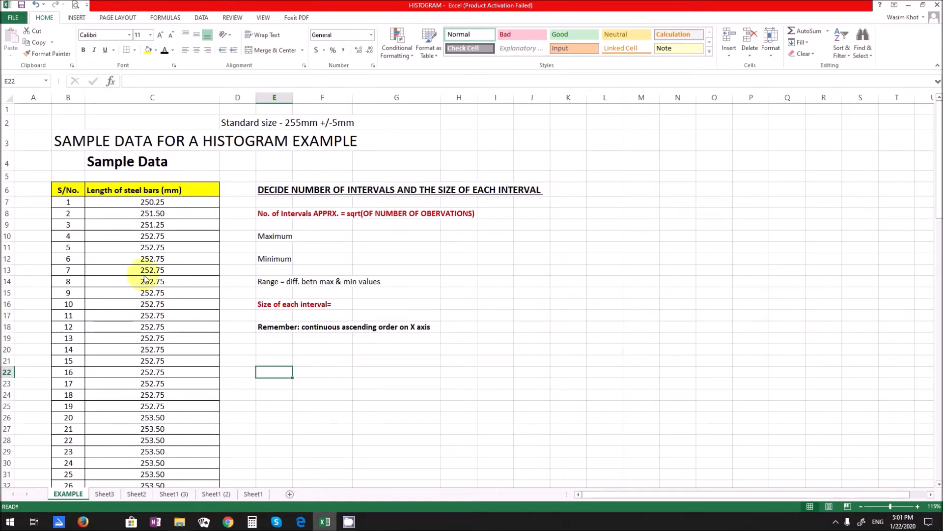
- Examine the steel bar length data on the EXAMPLE sheet, from the first to the last observation
left_click(126, 237)
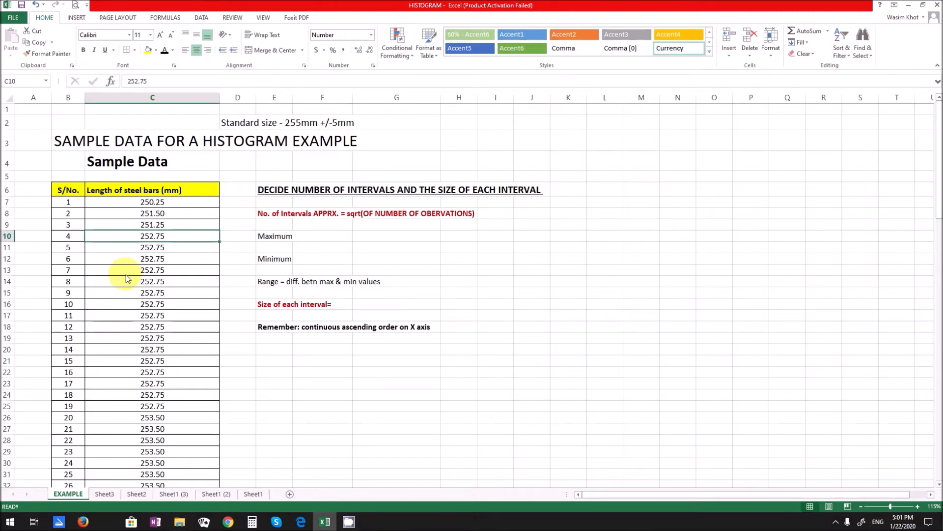
left_click(123, 191)
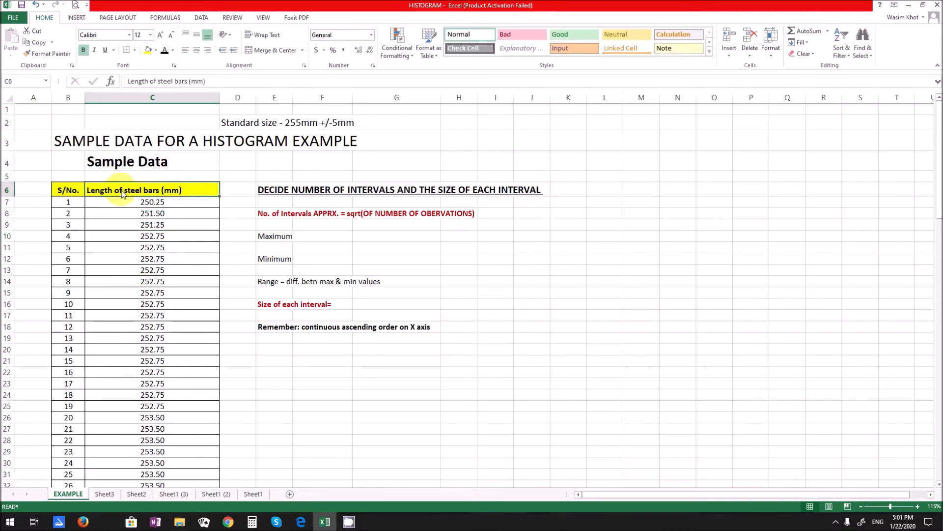
left_click(128, 223)
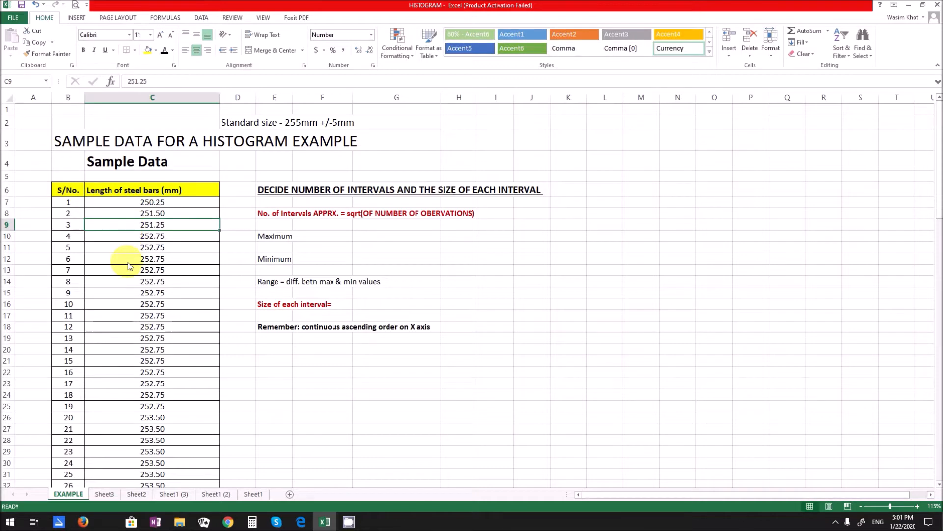
scroll(129, 266, "down", 18)
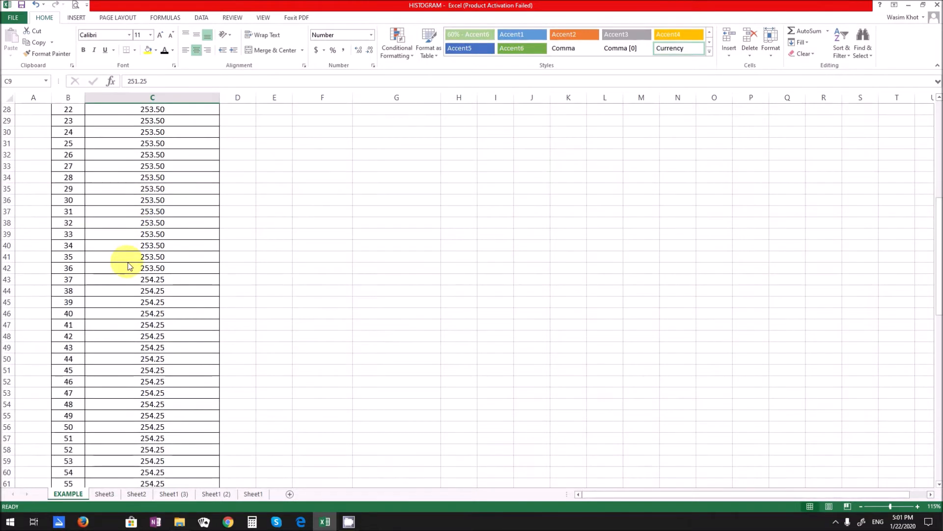
scroll(129, 266, "down", 7)
scroll(130, 265, "up", 18)
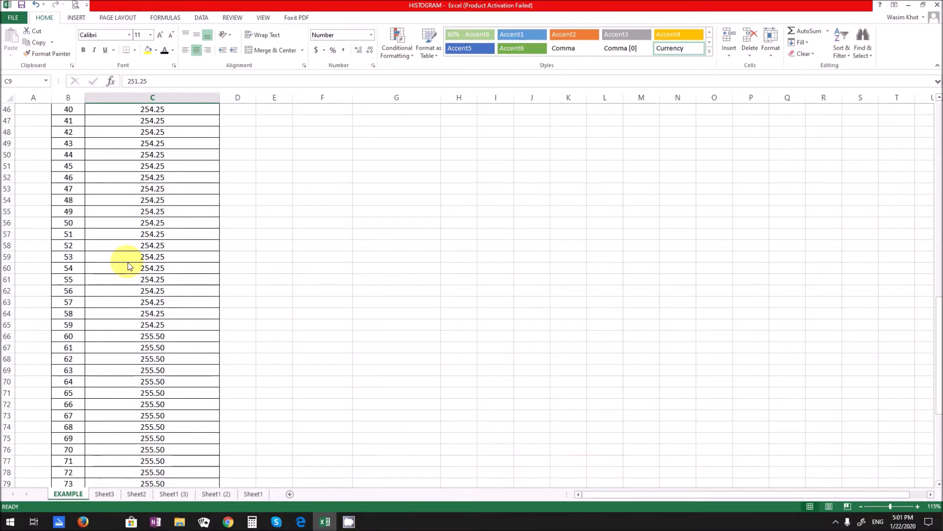
scroll(129, 266, "up", 7)
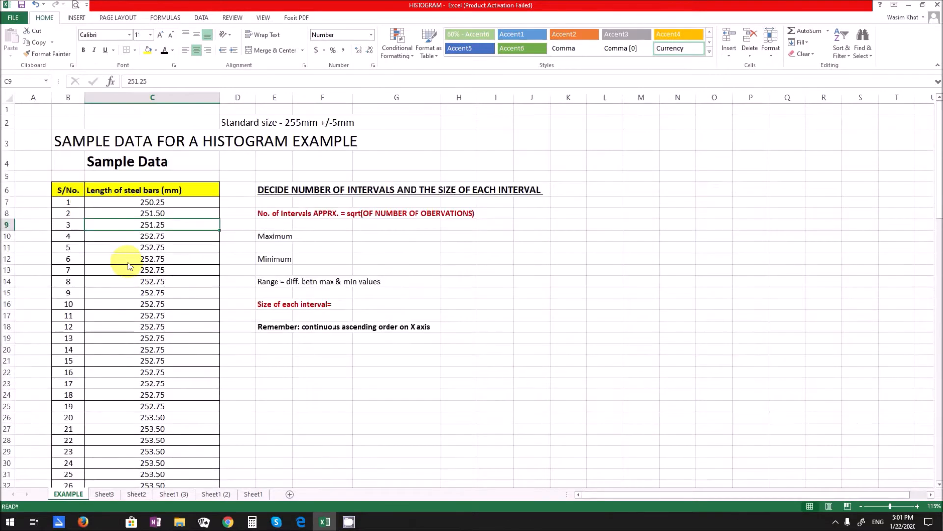
scroll(130, 286, "down", 20)
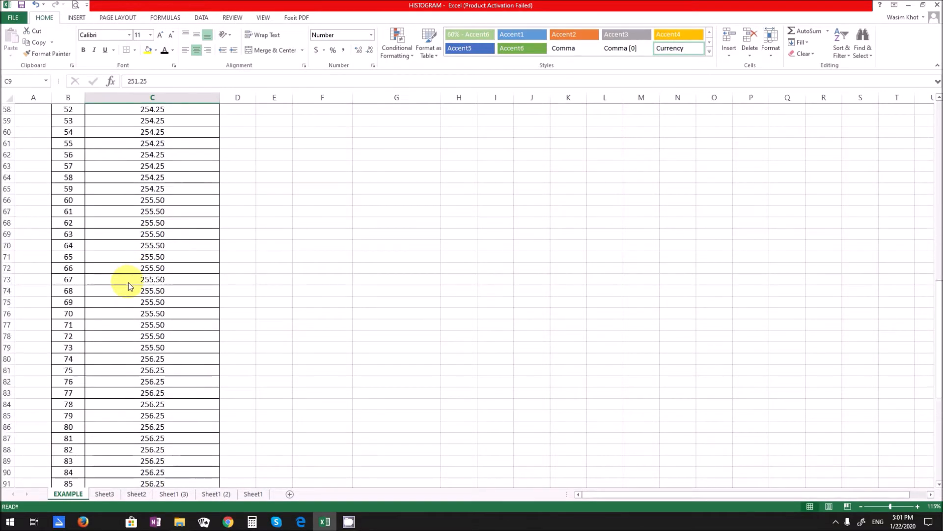
scroll(129, 286, "down", 6)
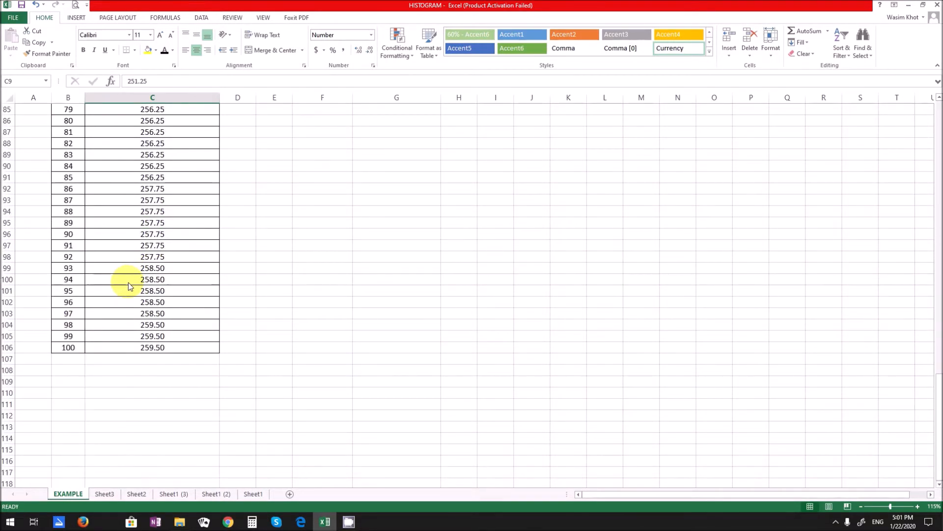
left_click(141, 348)
scroll(137, 334, "up", 6)
scroll(137, 334, "up", 20)
left_click(138, 296)
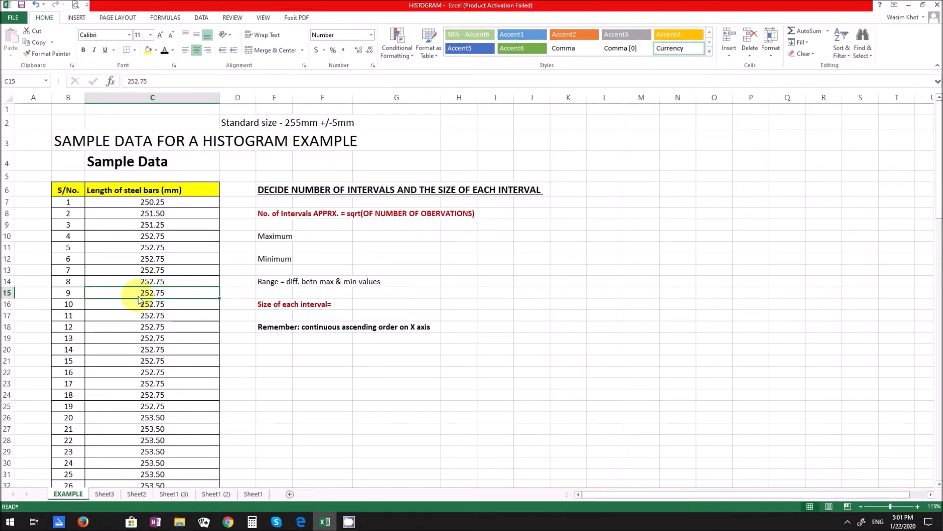
left_click(147, 212)
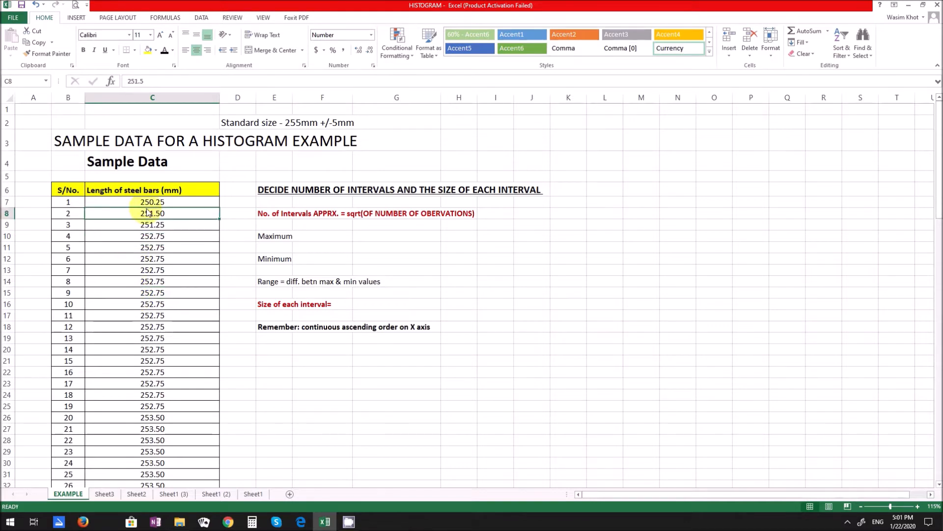
scroll(139, 301, "down", 13)
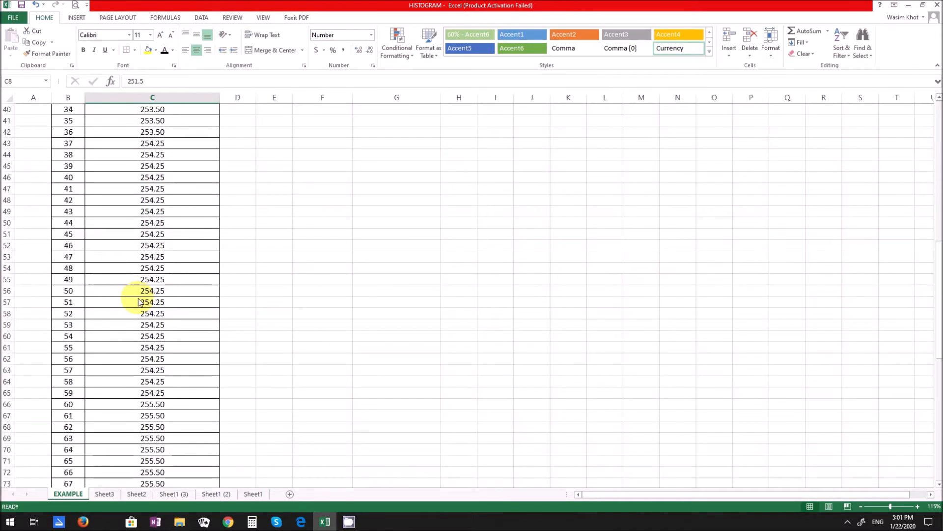
scroll(139, 301, "up", 13)
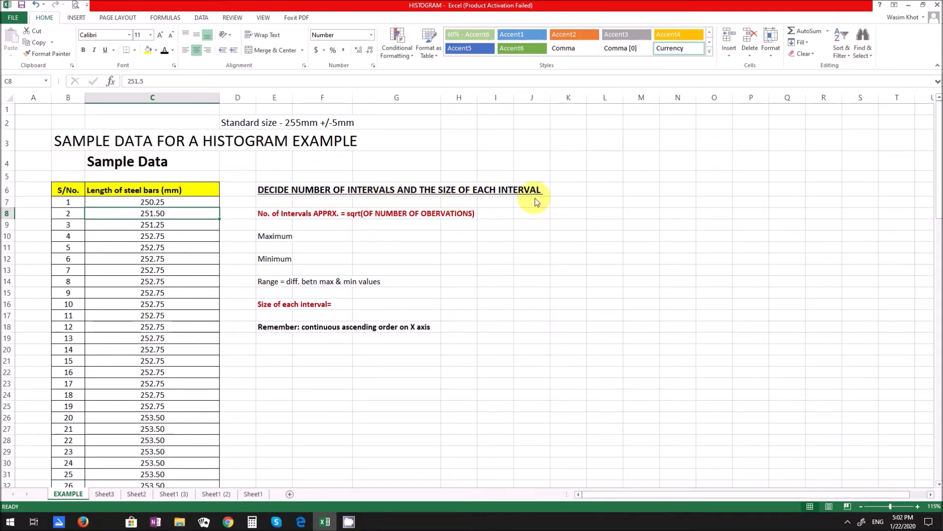
scroll(119, 299, "down", 11)
scroll(118, 298, "down", 16)
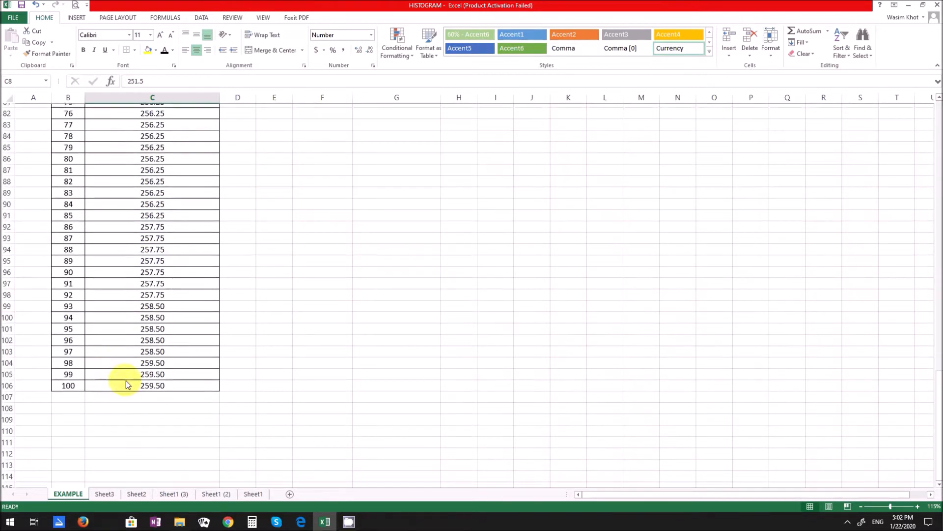
scroll(127, 385, "up", 20)
scroll(128, 376, "up", 5)
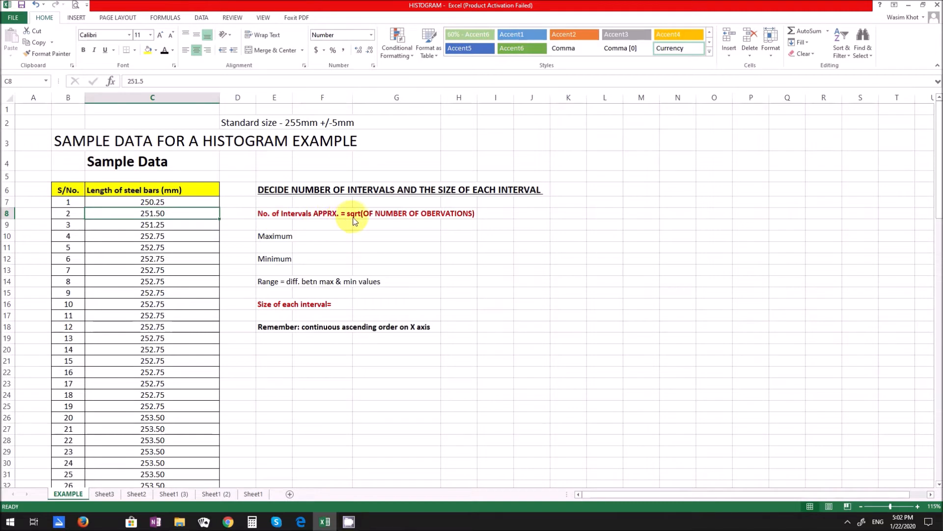
- Enter 10 as the approximate number of intervals in cell I8, based on the square root of the number of observations
left_click(497, 216)
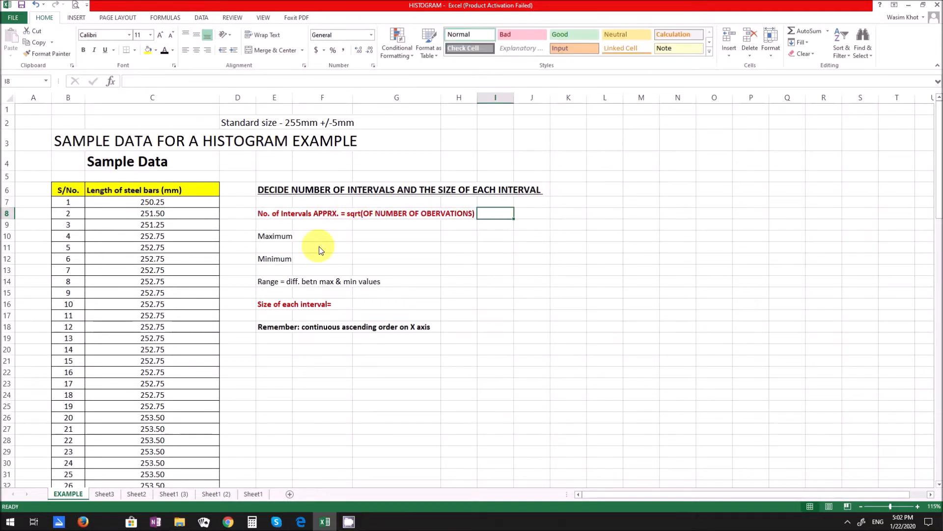
scroll(147, 301, "down", 19)
scroll(142, 306, "down", 9)
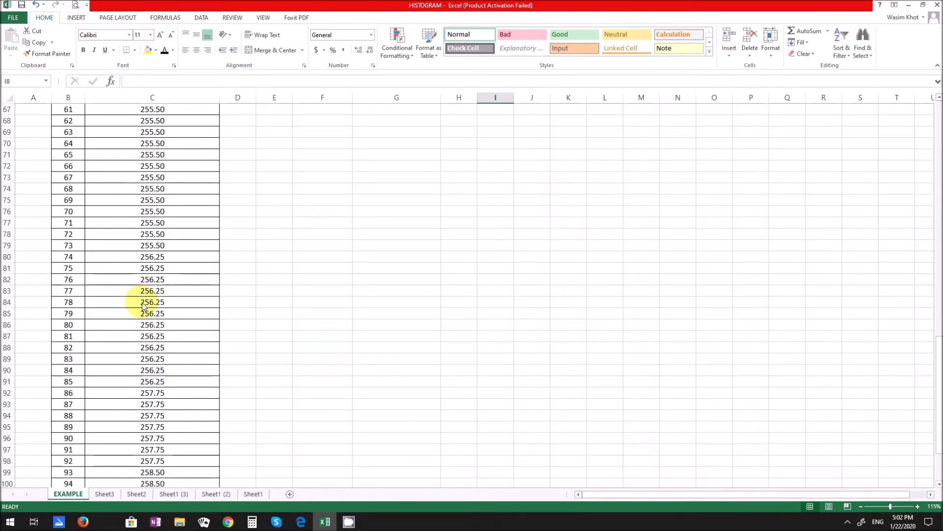
scroll(145, 306, "up", 15)
scroll(144, 306, "up", 13)
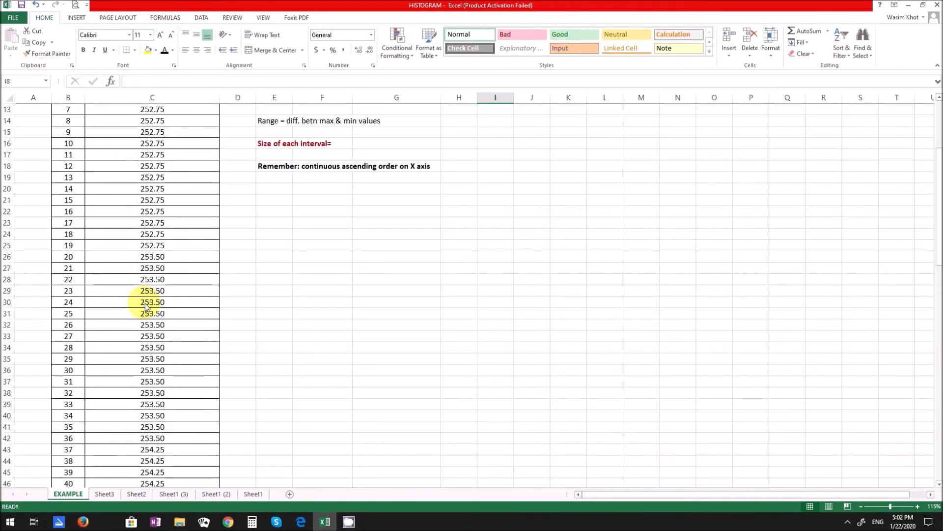
type("10")
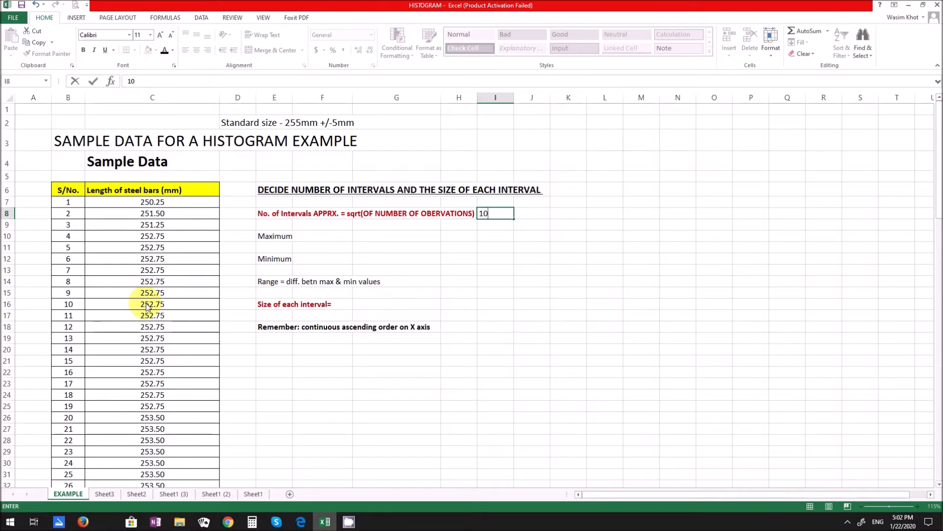
key("Return")
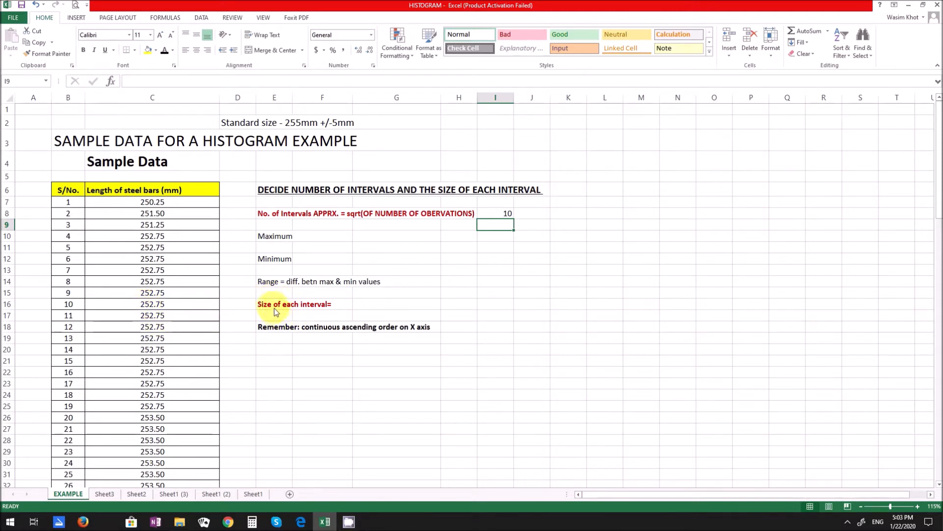
- Calculate the maximum bar length in cell I10 with the formula =MAX(C7:C106)
left_click(484, 237)
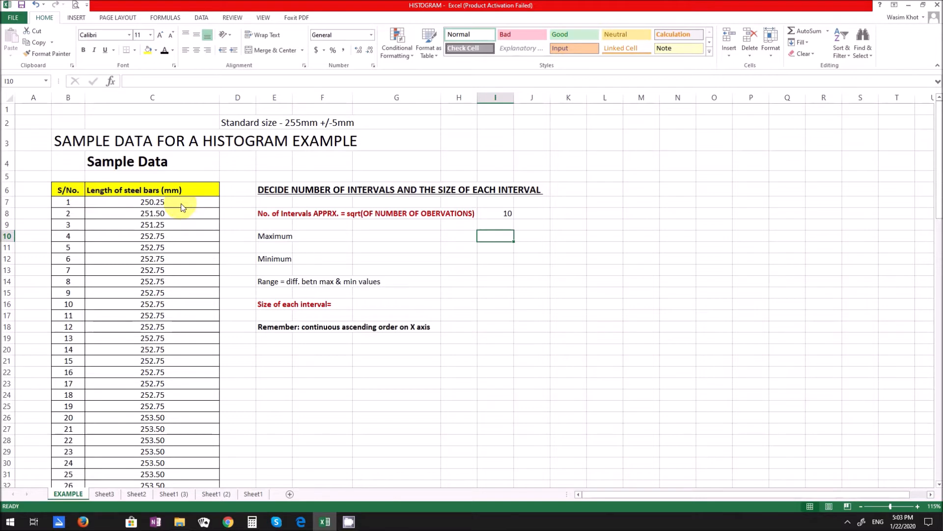
scroll(169, 283, "down", 5)
scroll(169, 282, "up", 5)
type("=max")
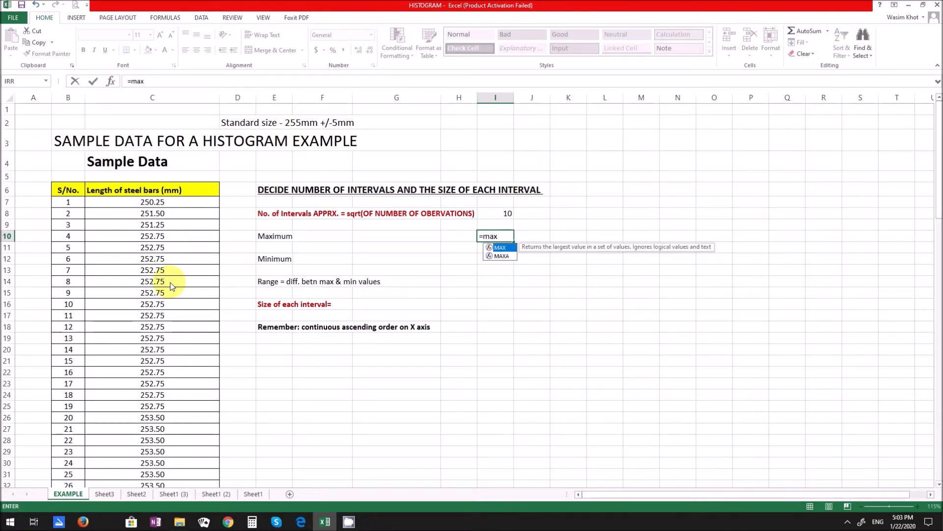
type("(")
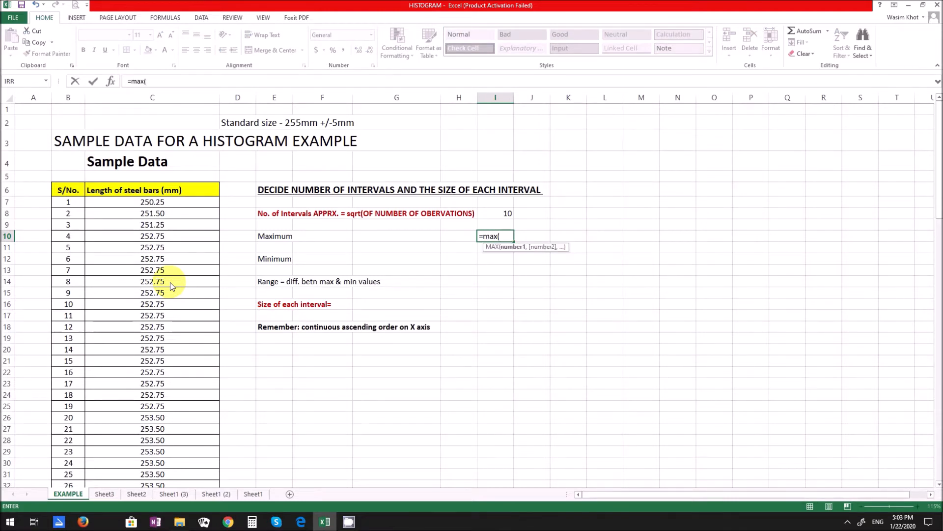
left_click(151, 204)
left_click_drag(150, 203, 146, 462)
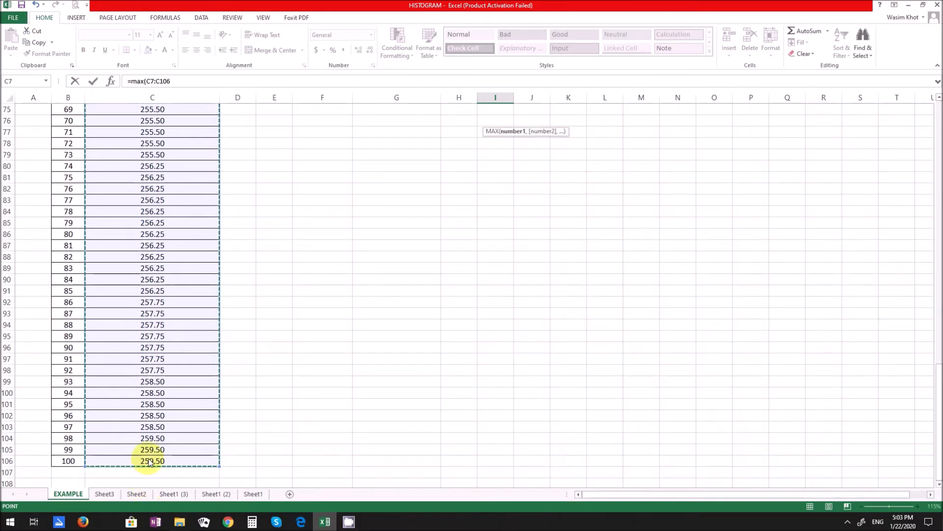
key("Escape")
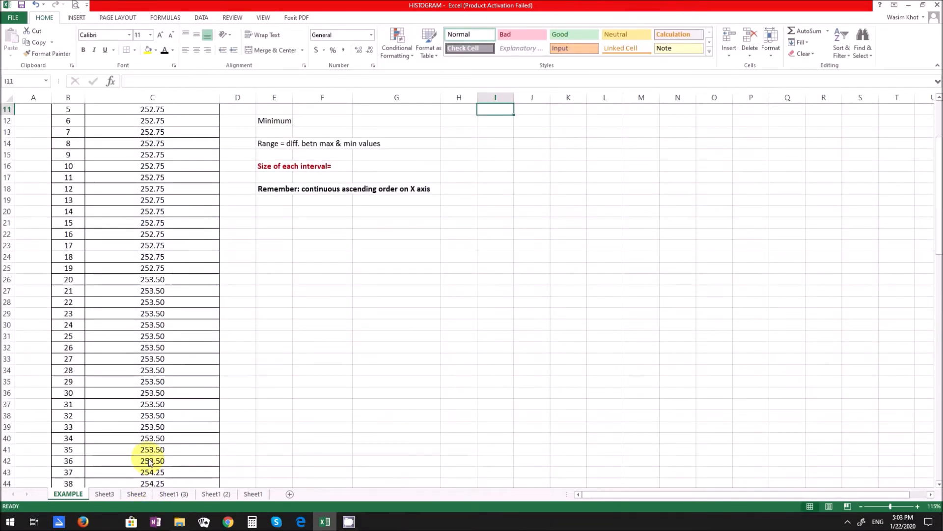
scroll(150, 461, "up", 2)
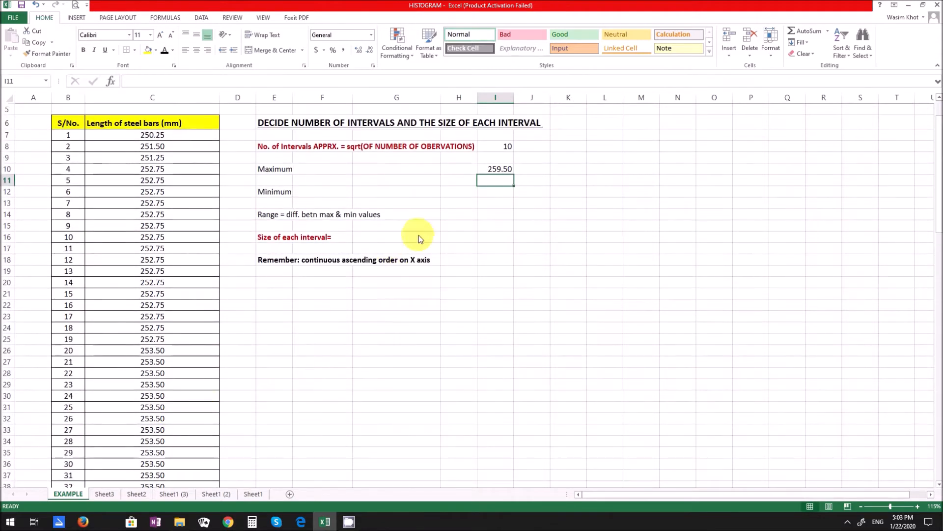
left_click(495, 167)
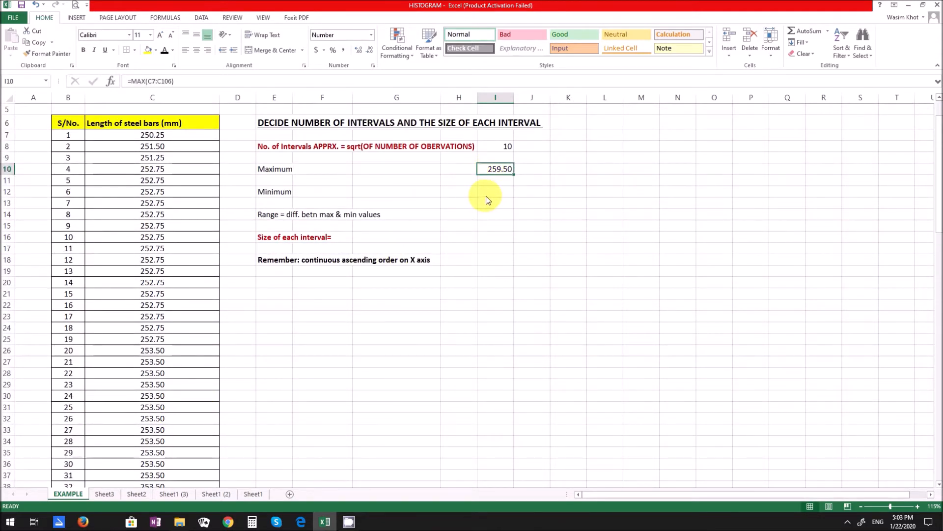
- Calculate the minimum bar length in cell I12 with the formula =MIN(C7:C106)
left_click(489, 192)
type("=min")
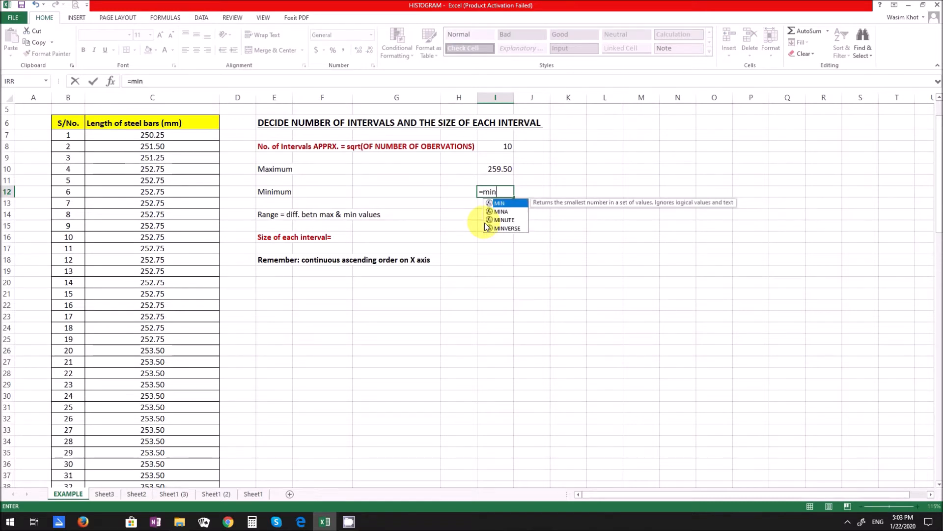
type("(")
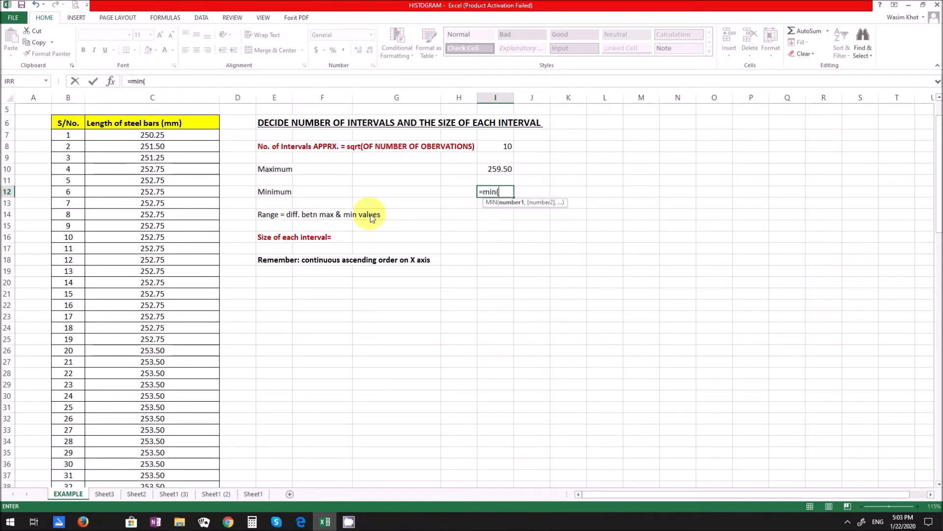
left_click_drag(171, 134, 162, 465)
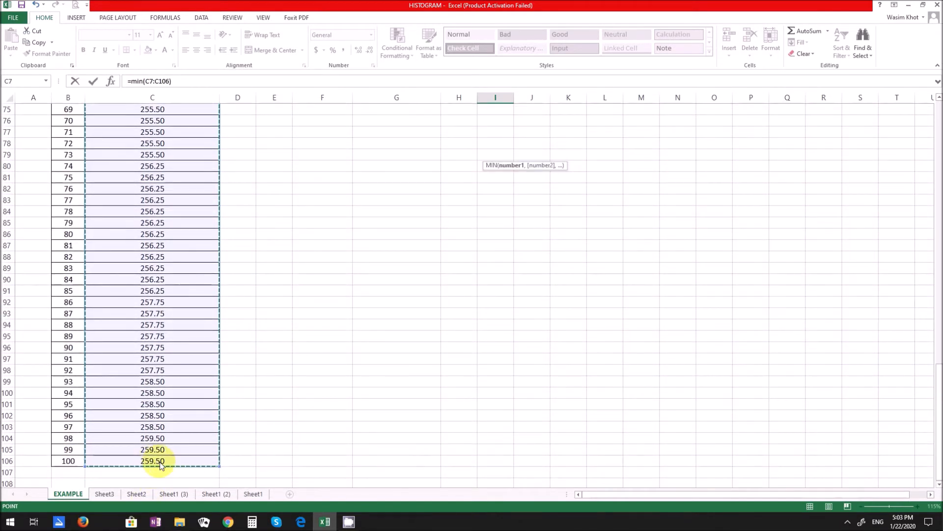
key("Return")
scroll(161, 462, "up", 2)
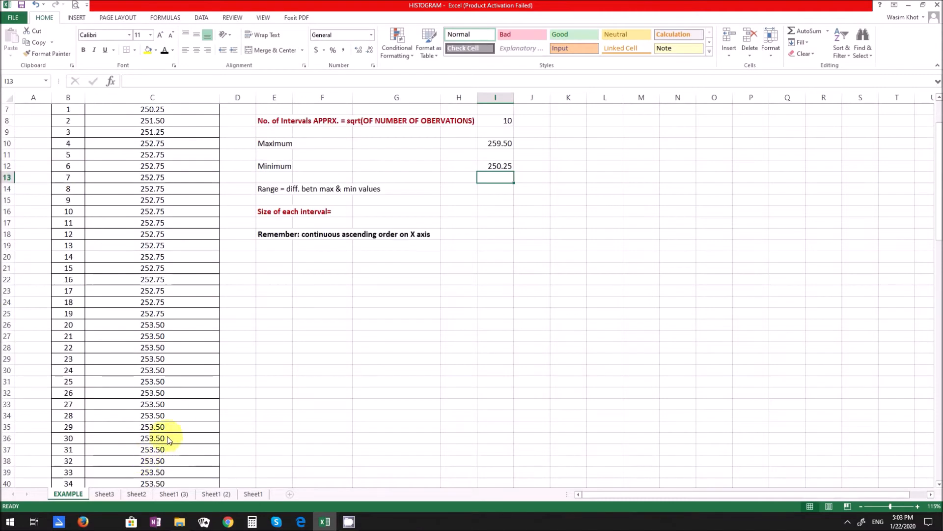
scroll(367, 336, "up", 2)
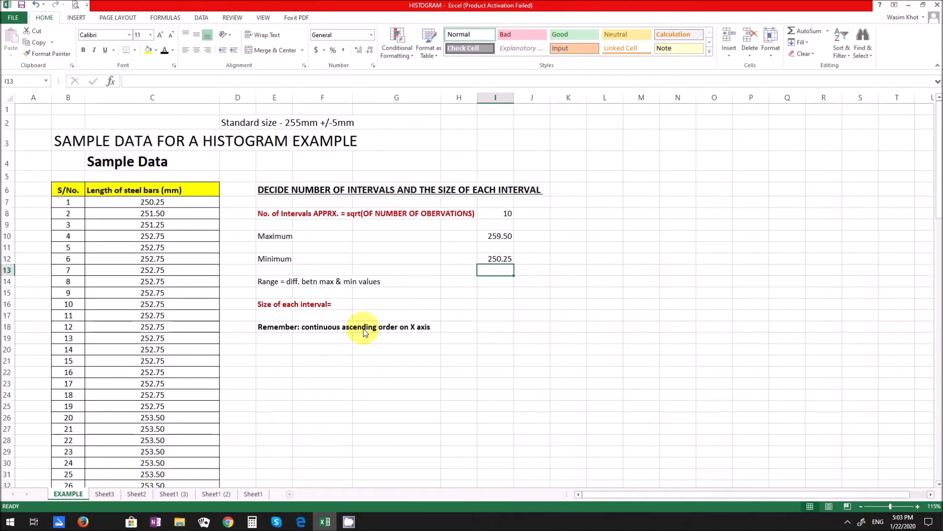
left_click(494, 258)
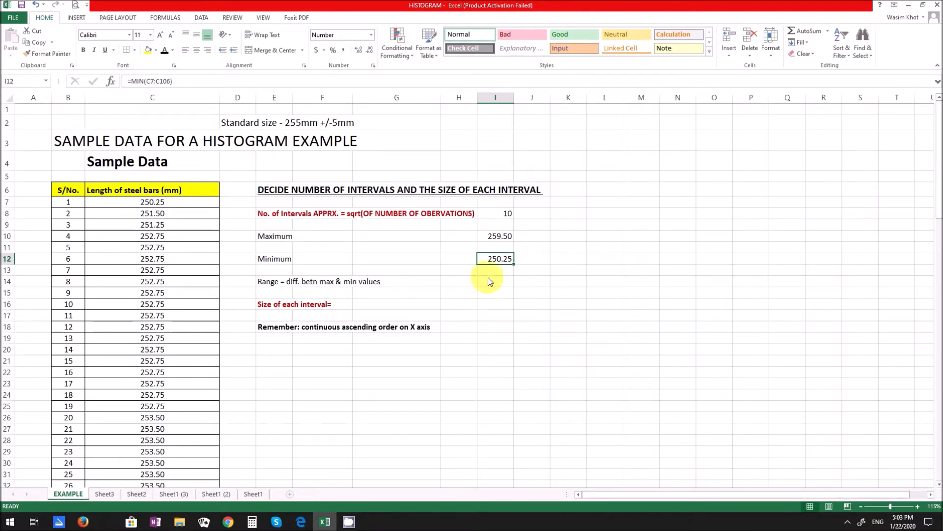
- Calculate the range of the bar lengths in cell I14 with the formula =I10-I12
left_click(498, 237)
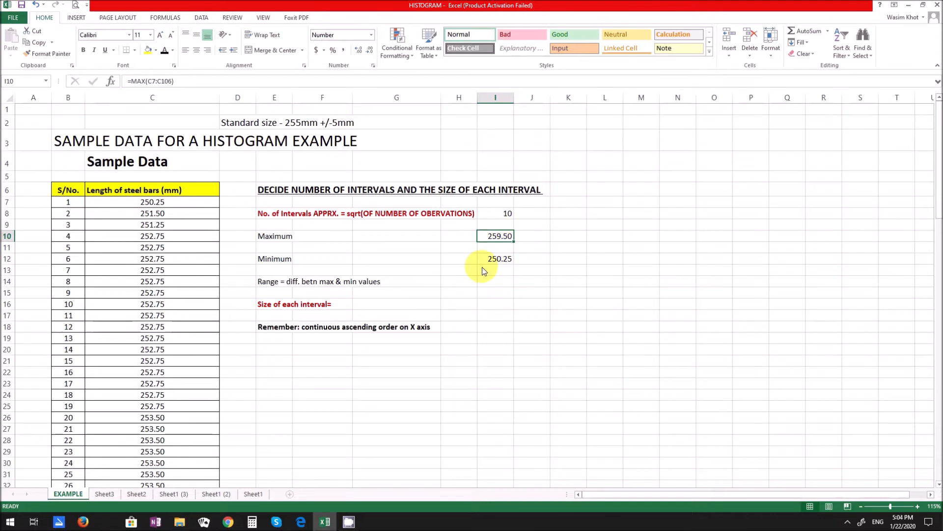
left_click(484, 285)
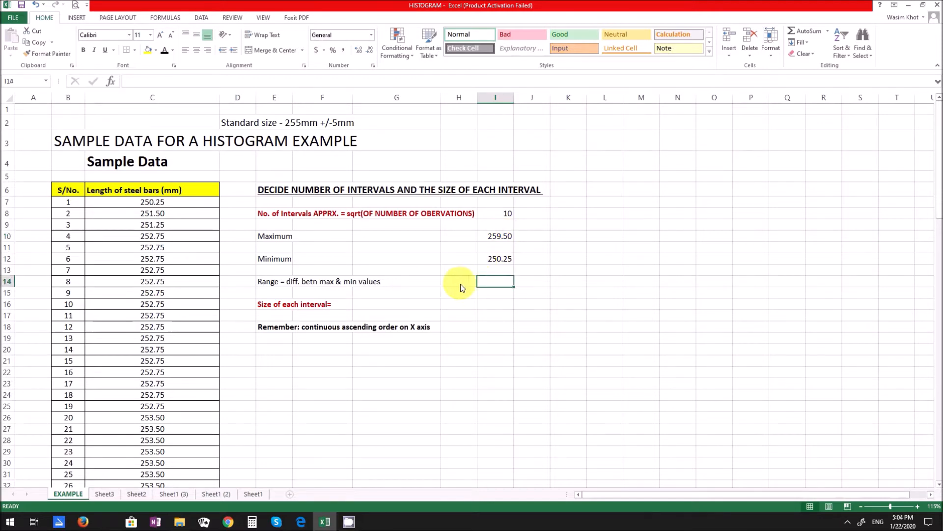
type("=")
left_click(504, 240)
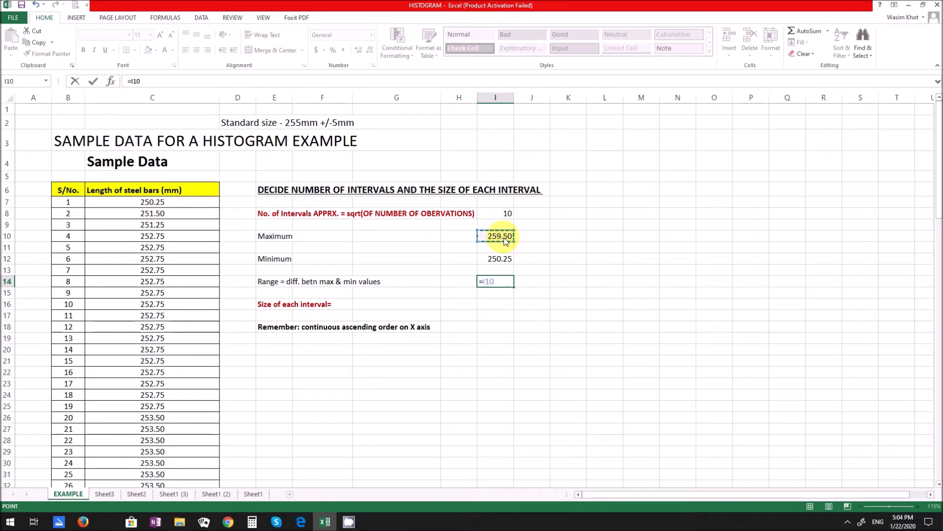
type("-")
left_click(506, 262)
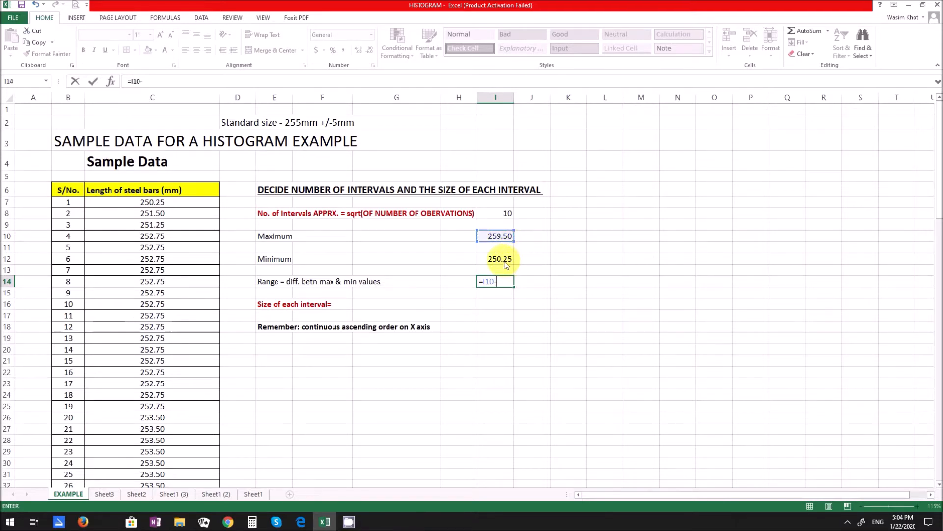
key("ctrl+Return")
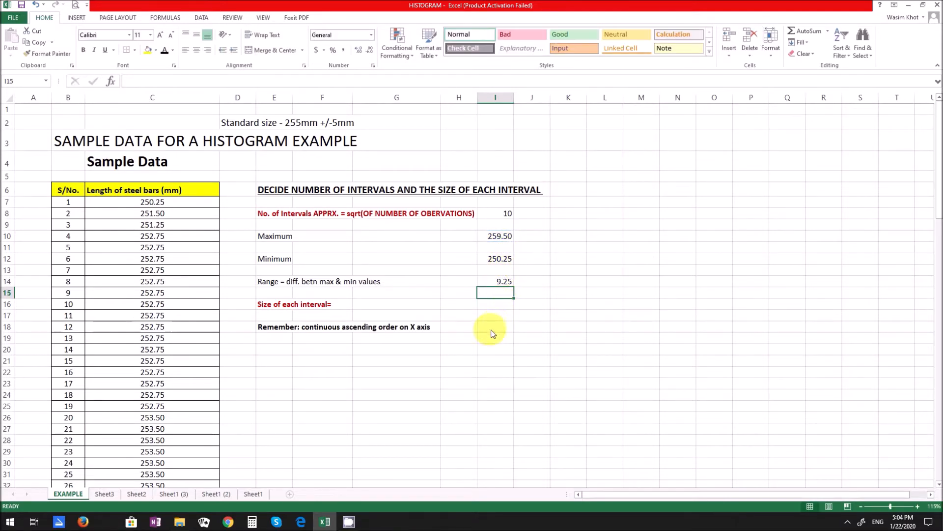
left_click(494, 327)
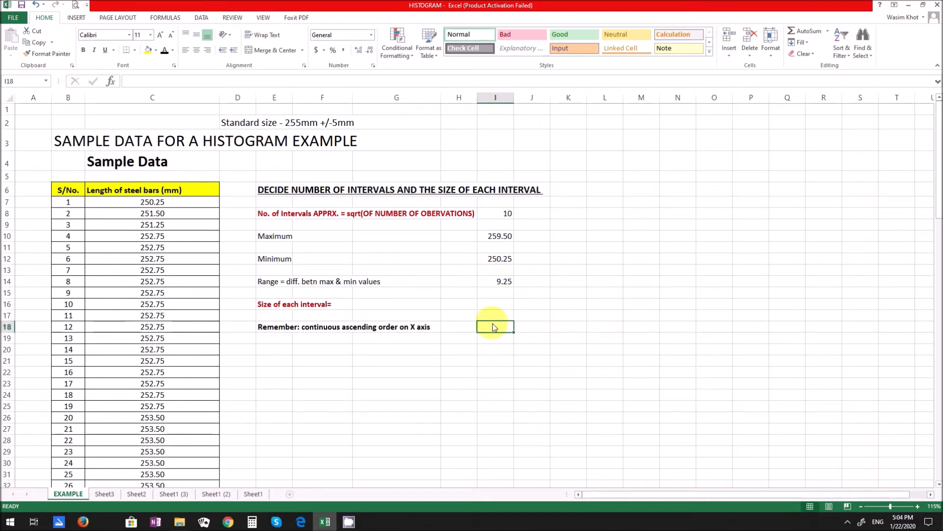
- Enter 1mm as the size of each interval in cell I16, based on the range and number of intervals
left_click(498, 281)
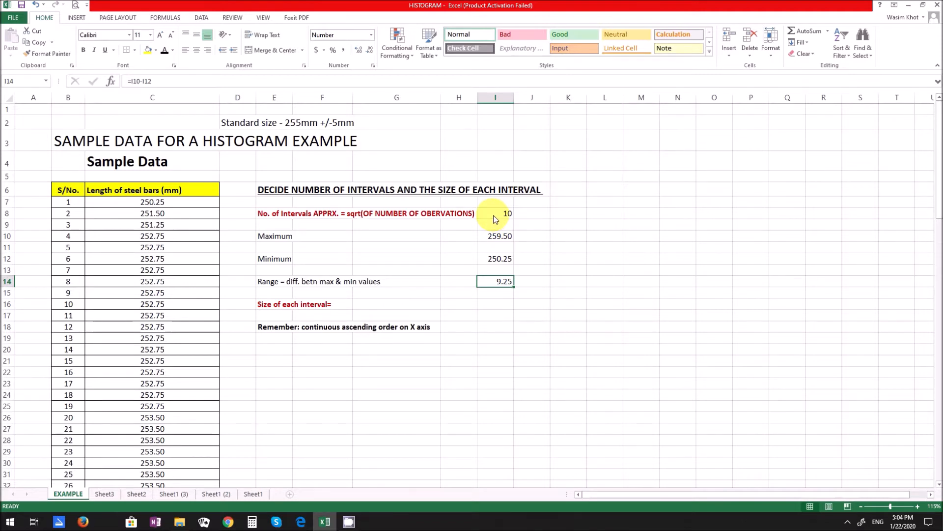
left_click(500, 308)
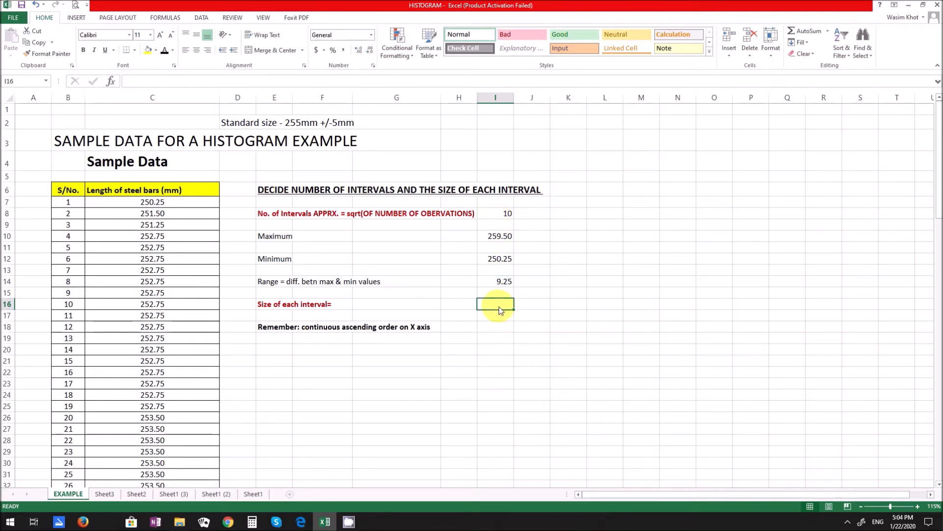
type("1")
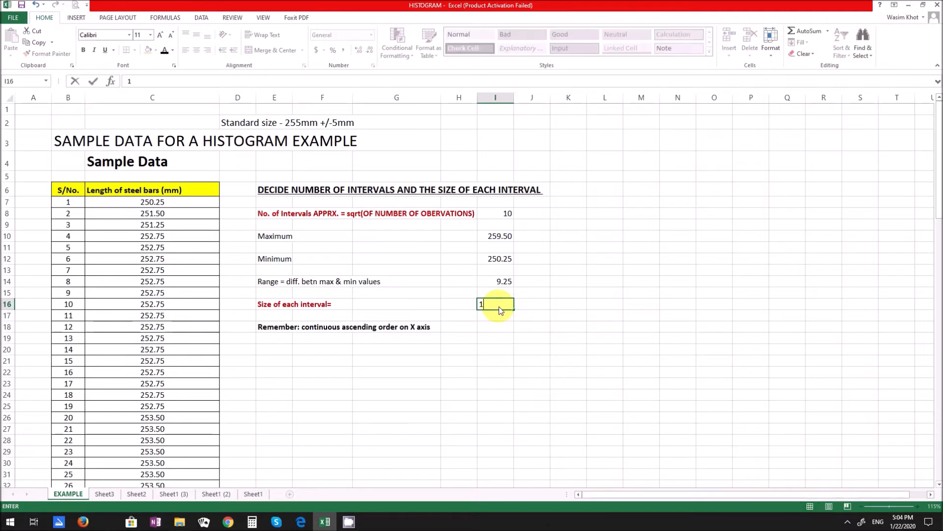
type("mm")
key("Return")
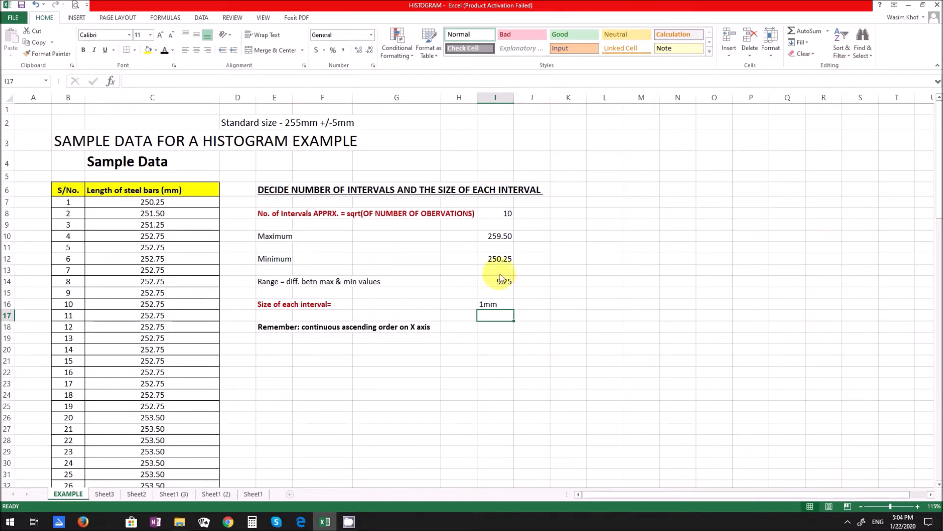
left_click(501, 217)
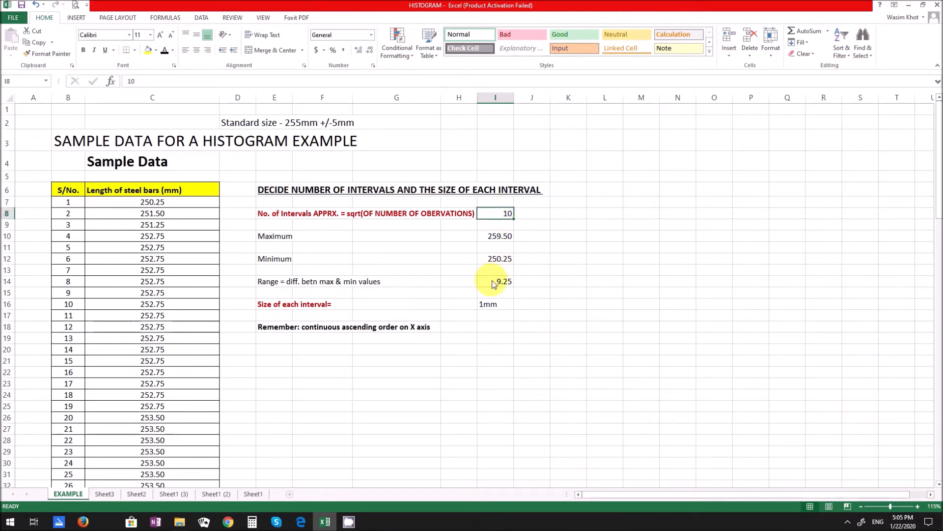
left_click(505, 306)
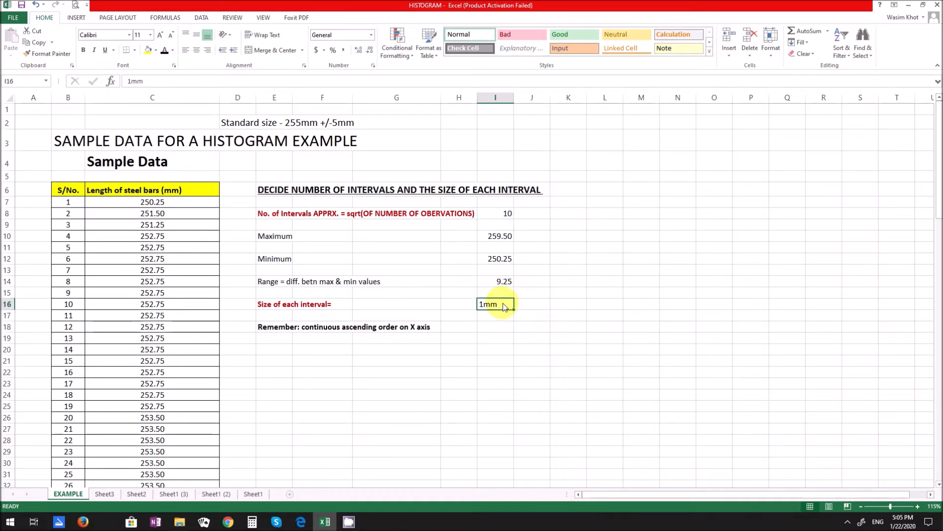
left_click(282, 330)
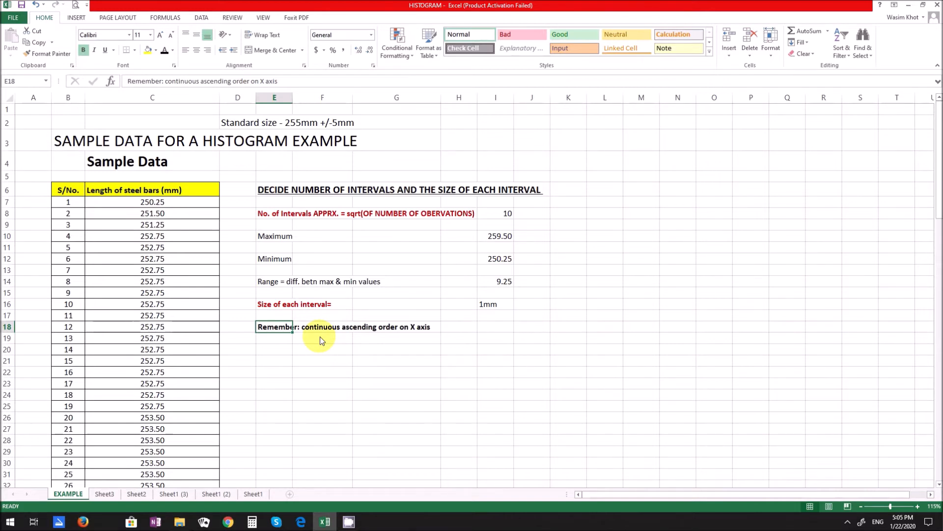
scroll(138, 280, "down", 18)
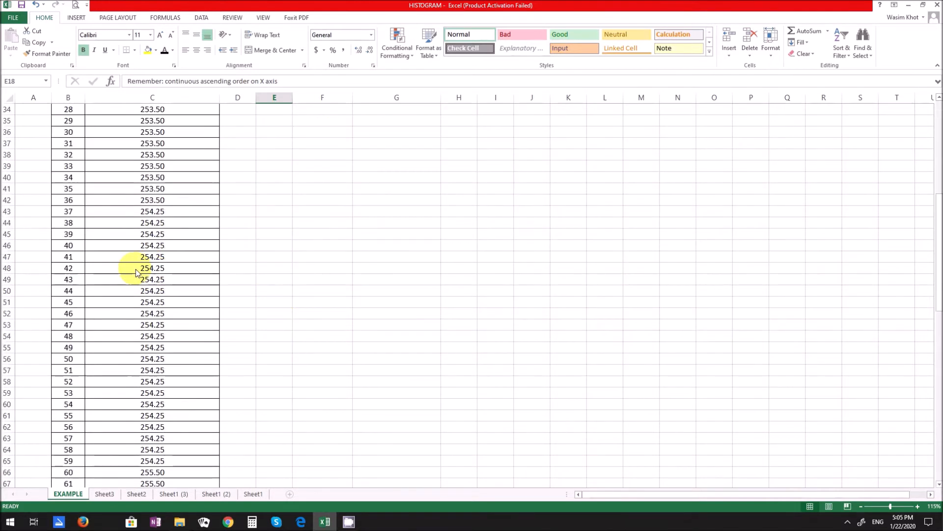
scroll(135, 289, "up", 18)
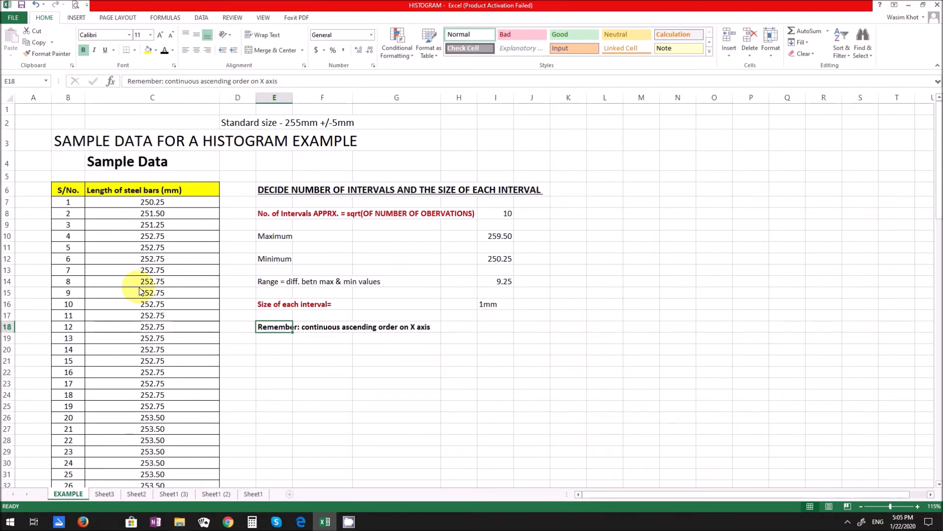
- Enter the frequency table headers S/no., Interval and Frequency(count) in cells L6 to N6
left_click(616, 191)
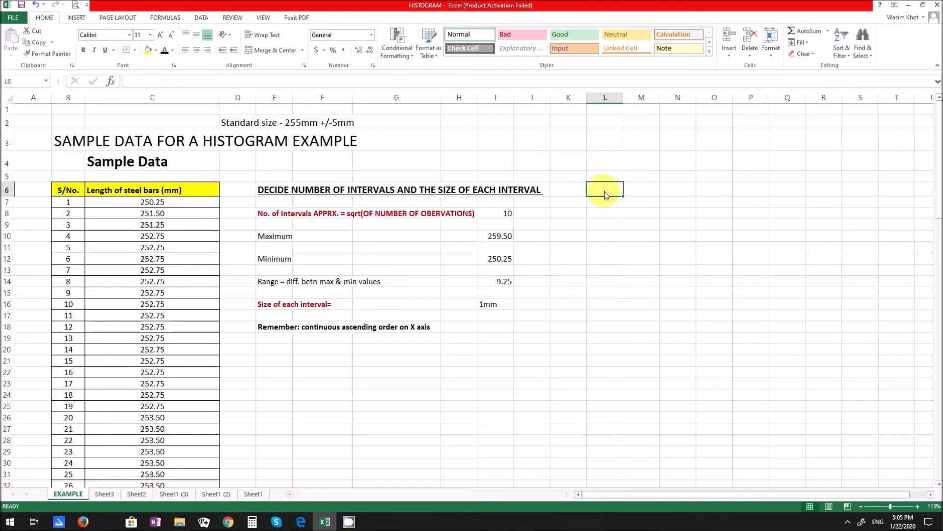
type("S/no.")
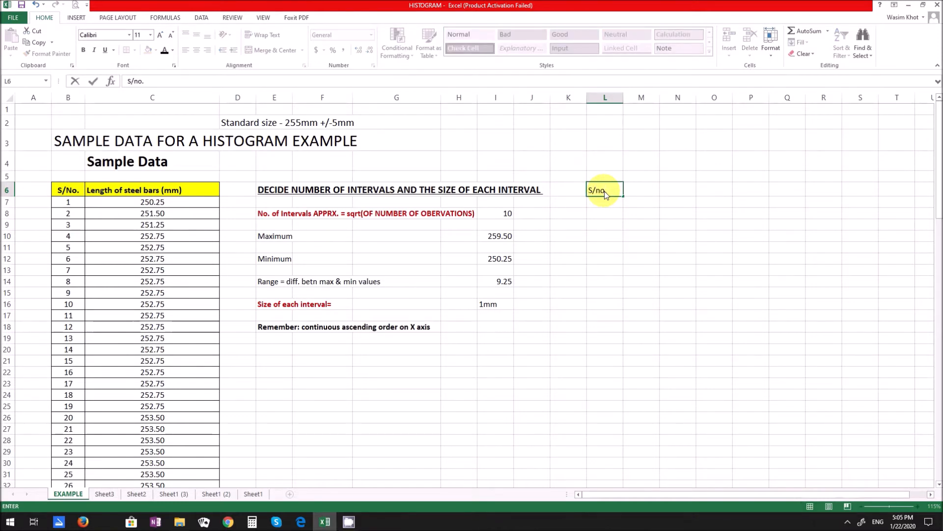
key("Tab")
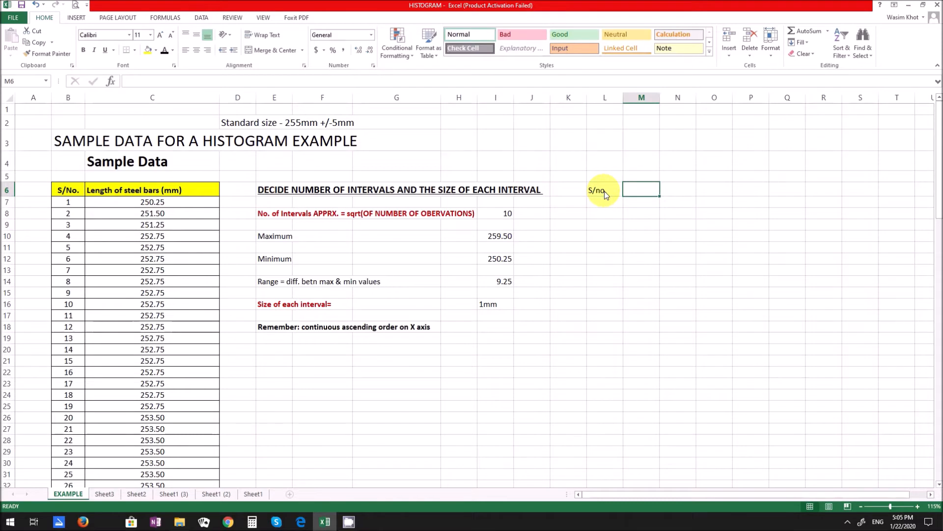
type("Interva")
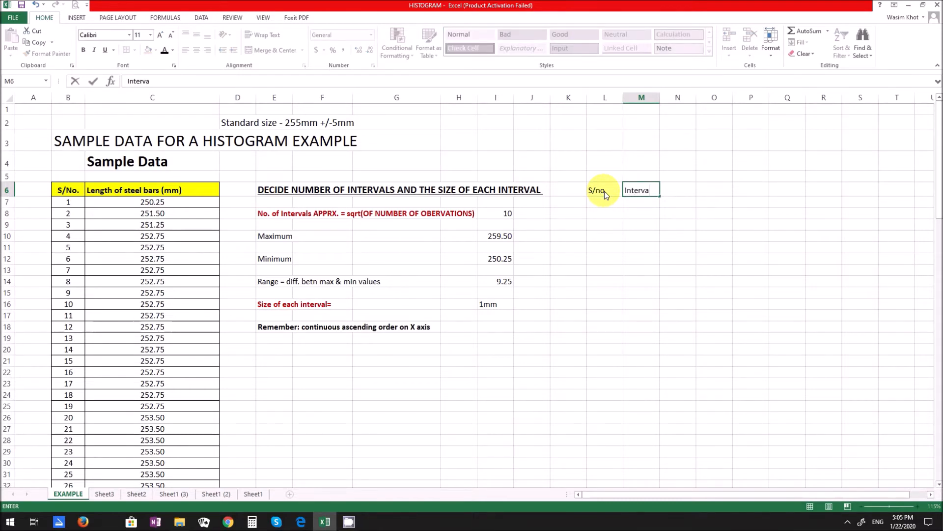
type("l")
key("Tab")
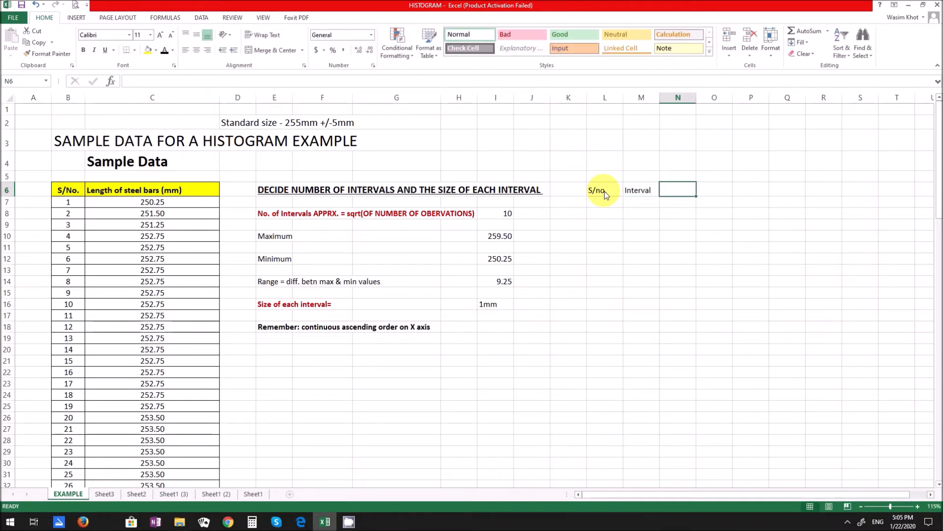
type("Freq")
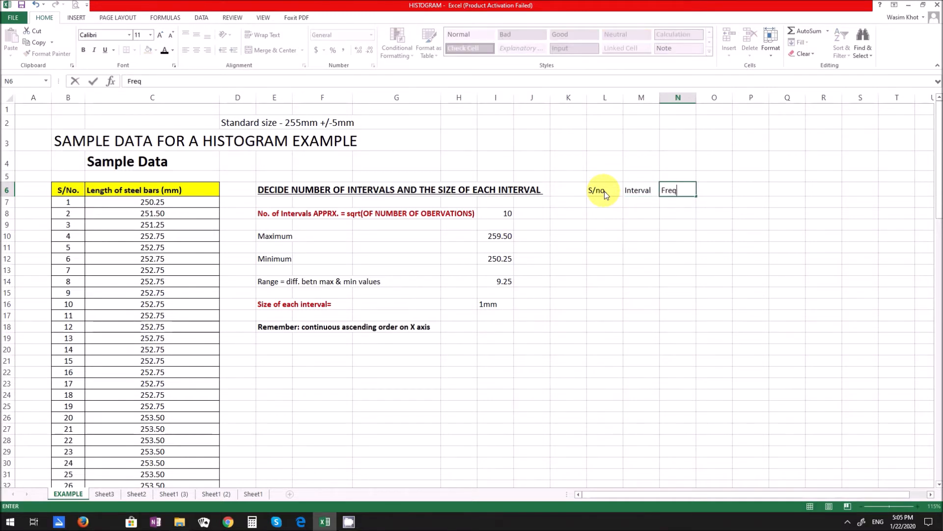
type("uency(count)")
key("Return")
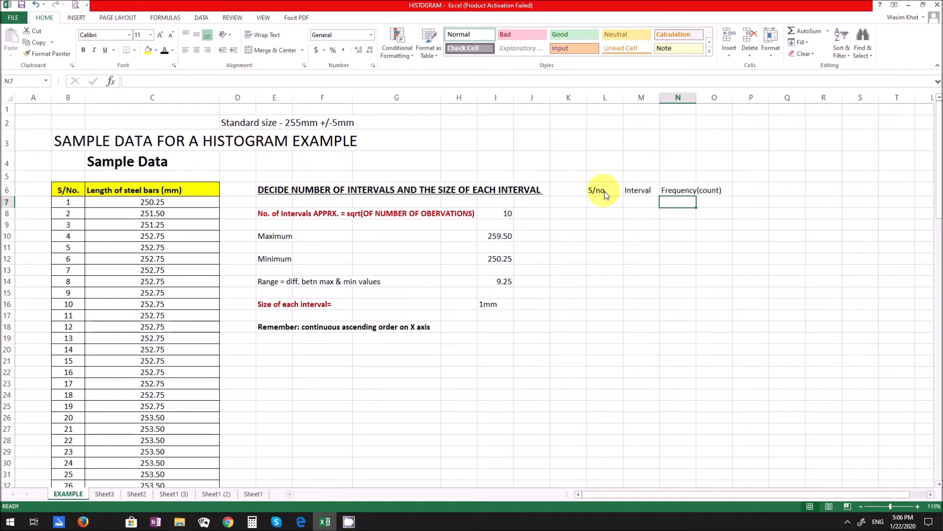
- Fit column N to its header text and apply all borders to the table range L6:N21
left_click_drag(613, 191, 681, 225)
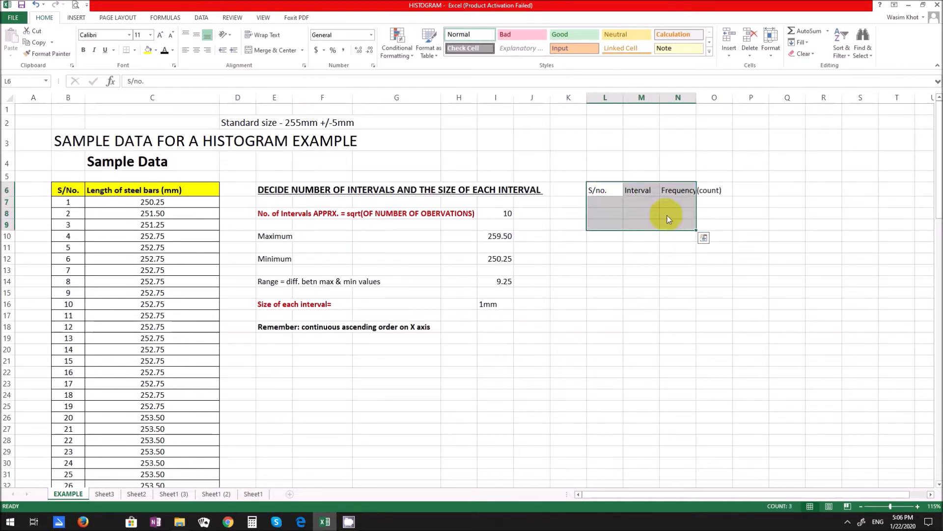
double_click(697, 98)
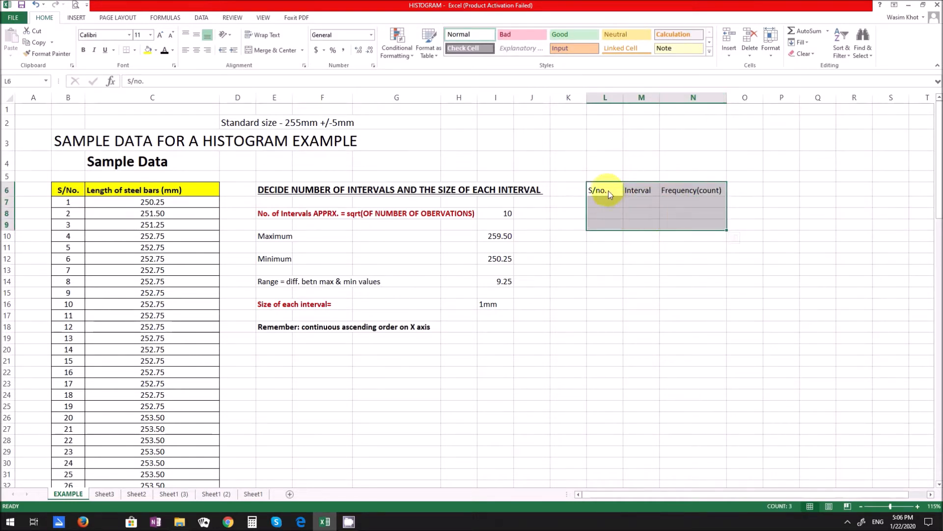
left_click_drag(608, 191, 642, 209)
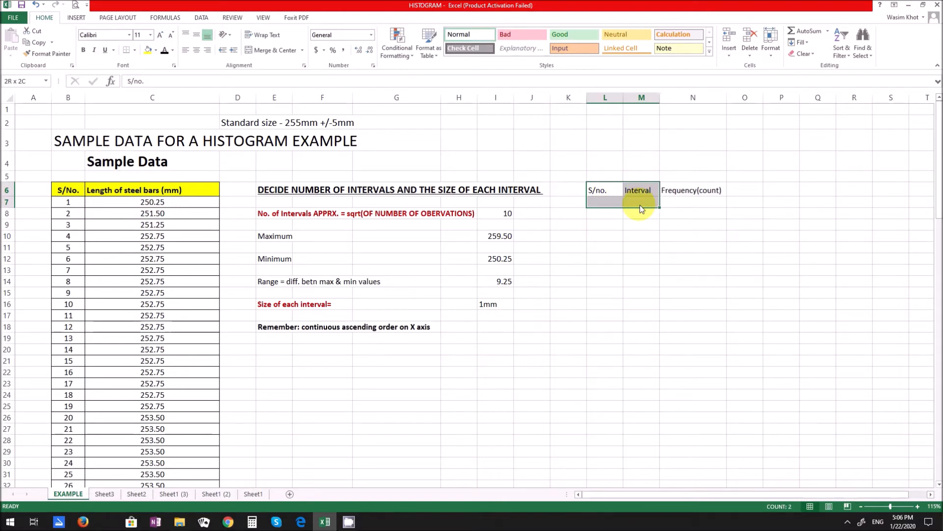
left_click_drag(606, 190, 693, 363)
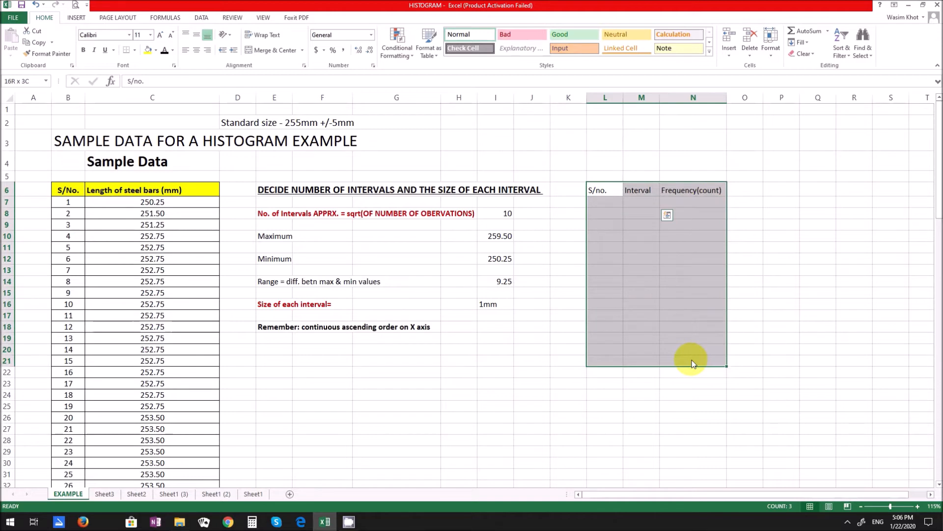
left_click(134, 50)
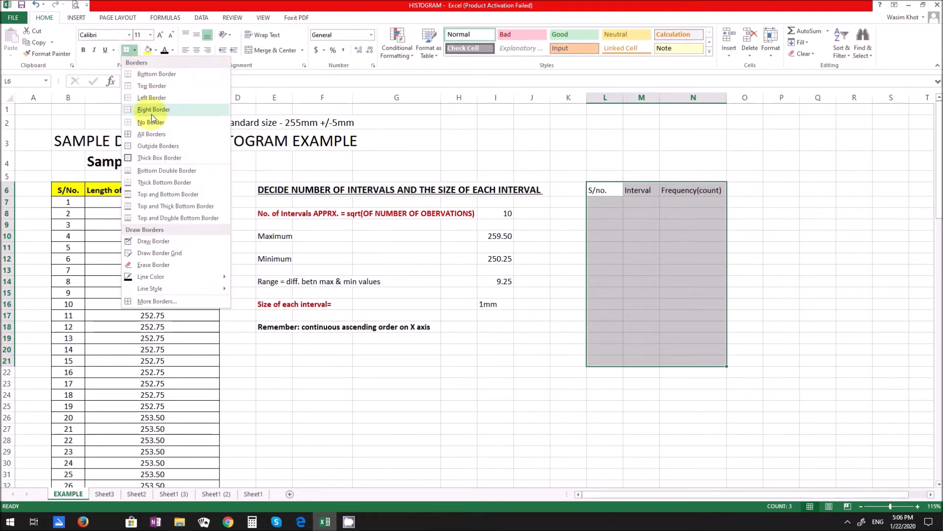
left_click(161, 134)
- Fill in the first table row with serial number 1 and interval 250-251mm, and fit column M to its content
left_click(613, 201)
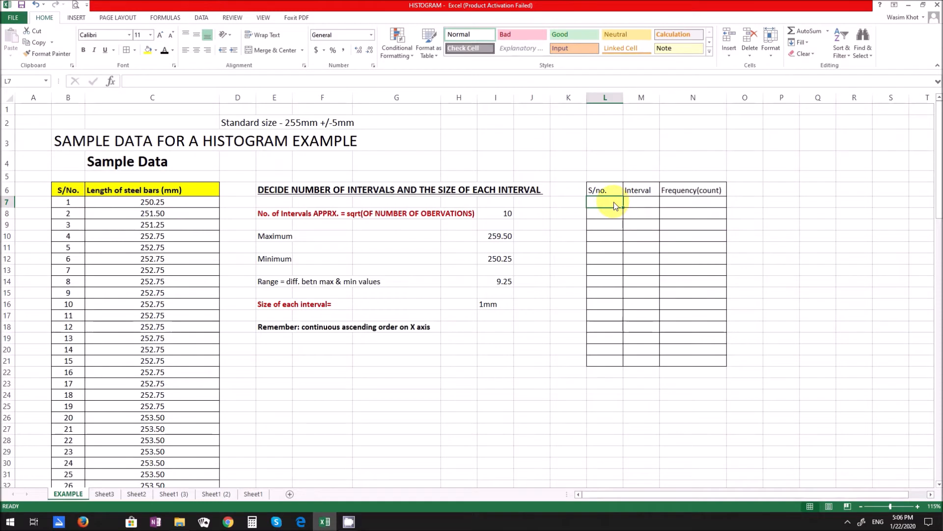
type("1")
key("Tab")
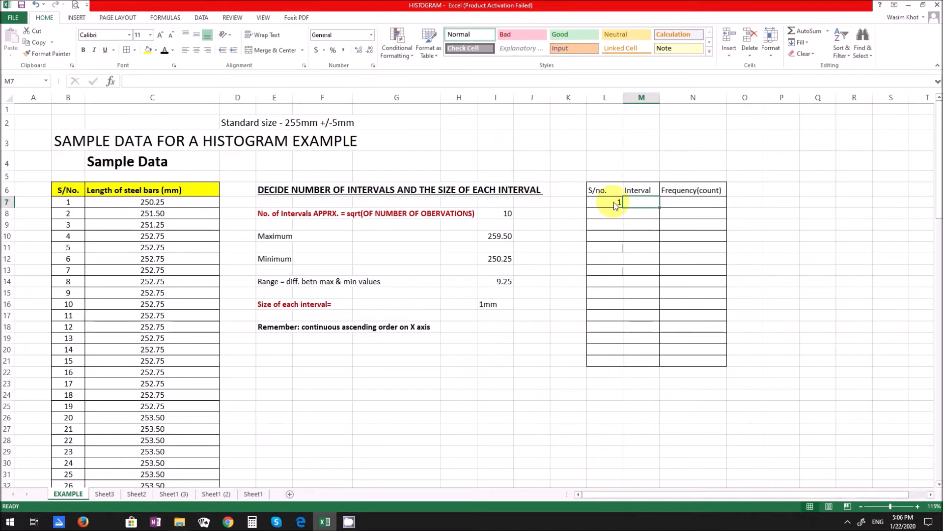
type("250-")
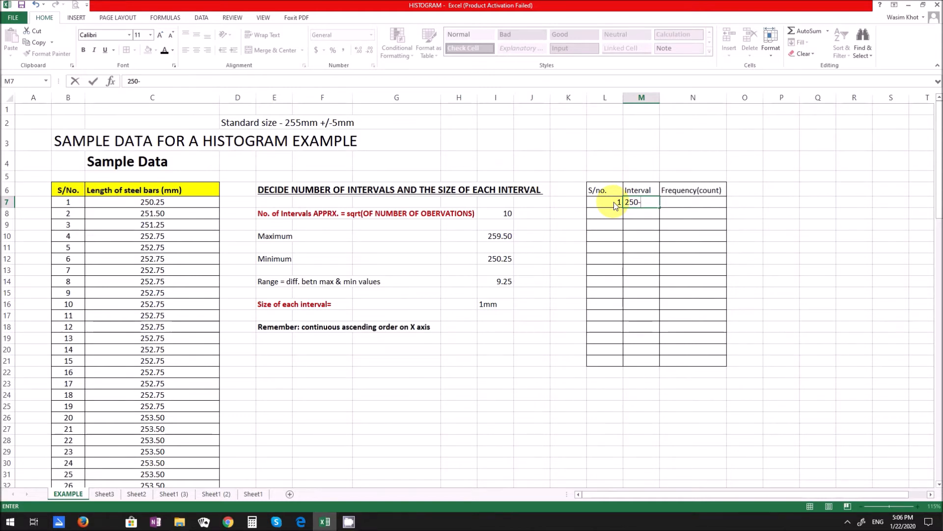
type("251mm")
key("Return")
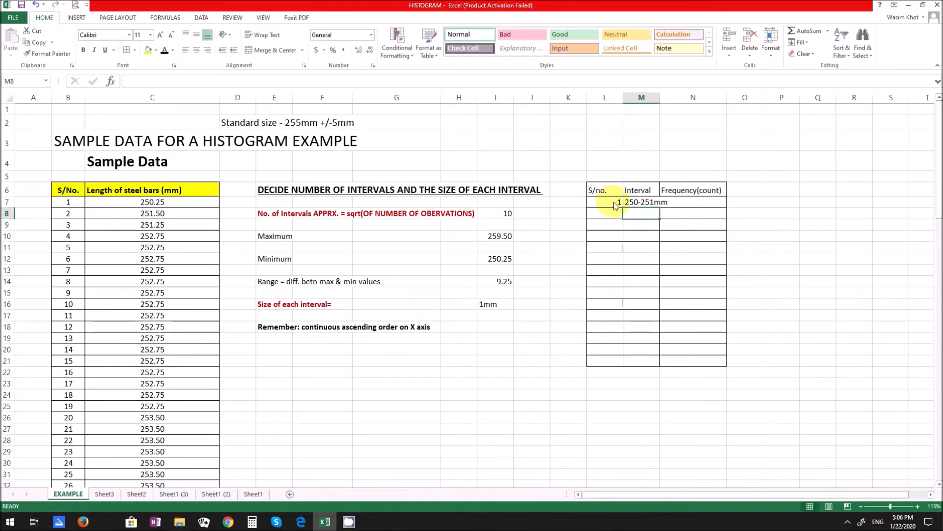
double_click(660, 98)
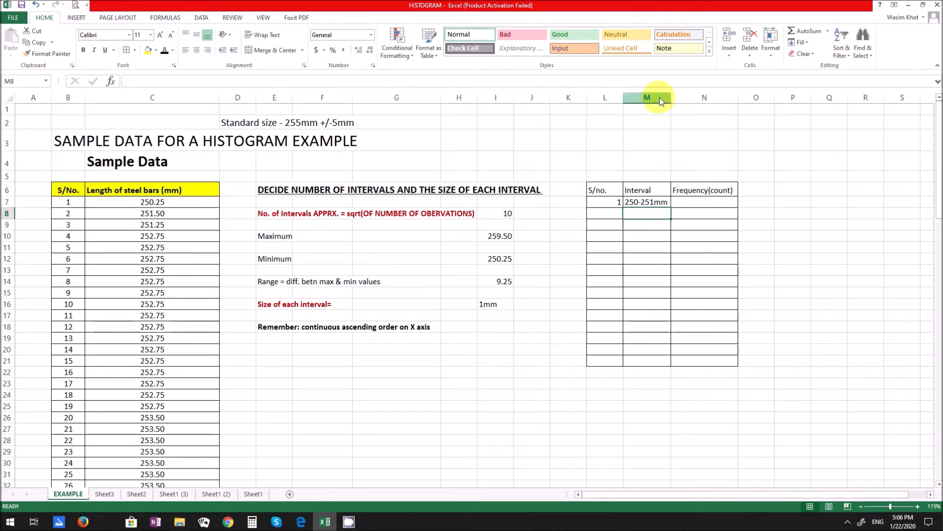
- Fill in the second table row with serial number 2 in L8 and interval 251-252mm in M8
left_click(607, 215)
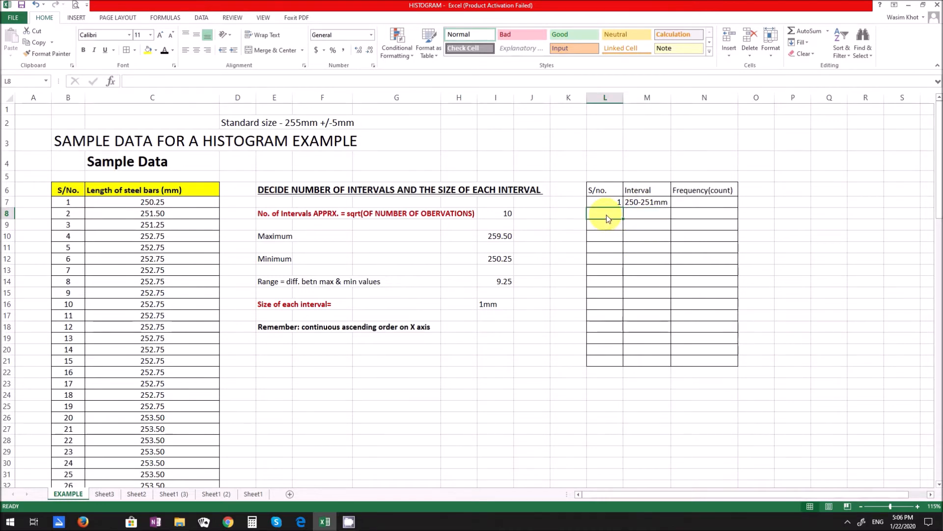
type("2")
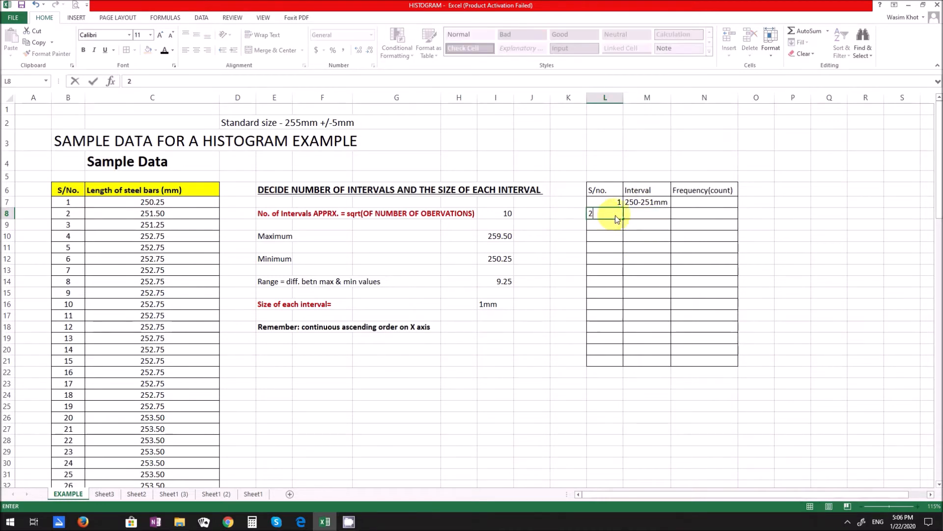
left_click(655, 218)
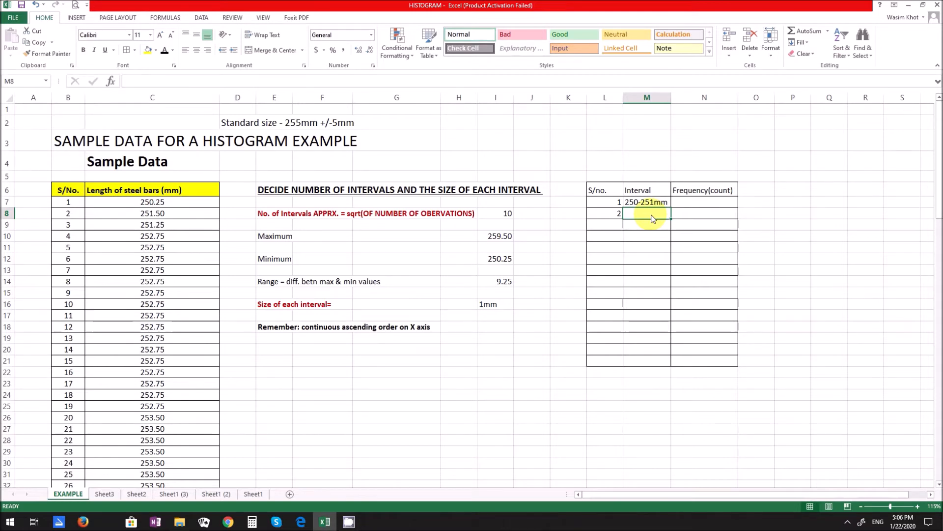
type("2")
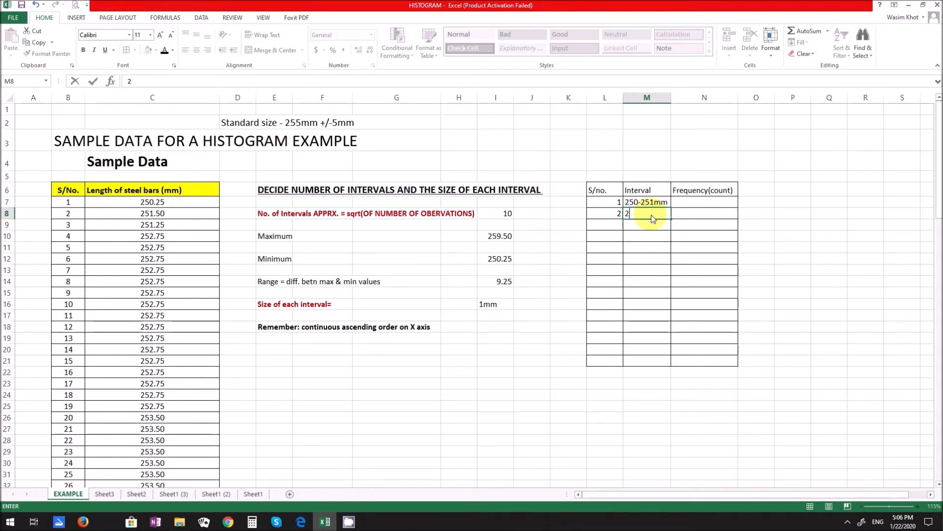
type("51-252mm")
key("Return")
- Fill in the third table row with serial number 3 in L9 and interval 252-253mm in M9
left_click(615, 225)
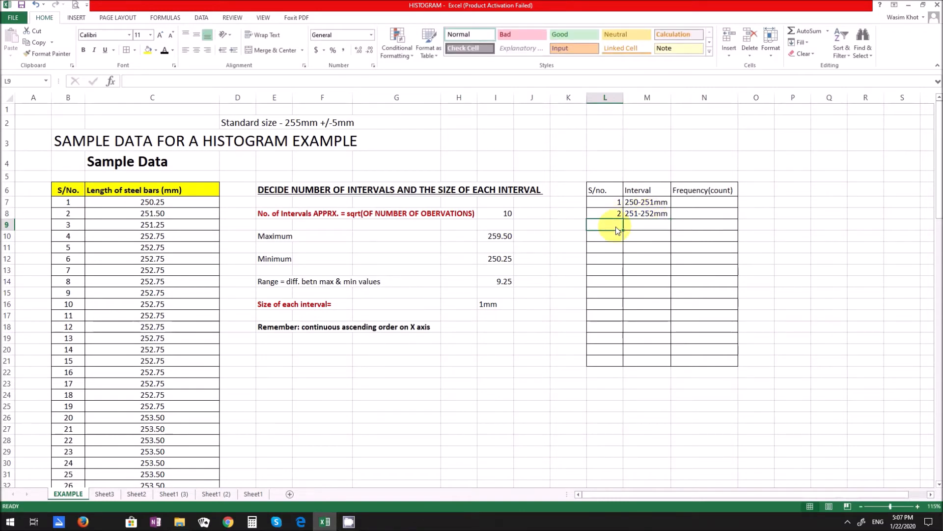
type("3")
left_click(646, 231)
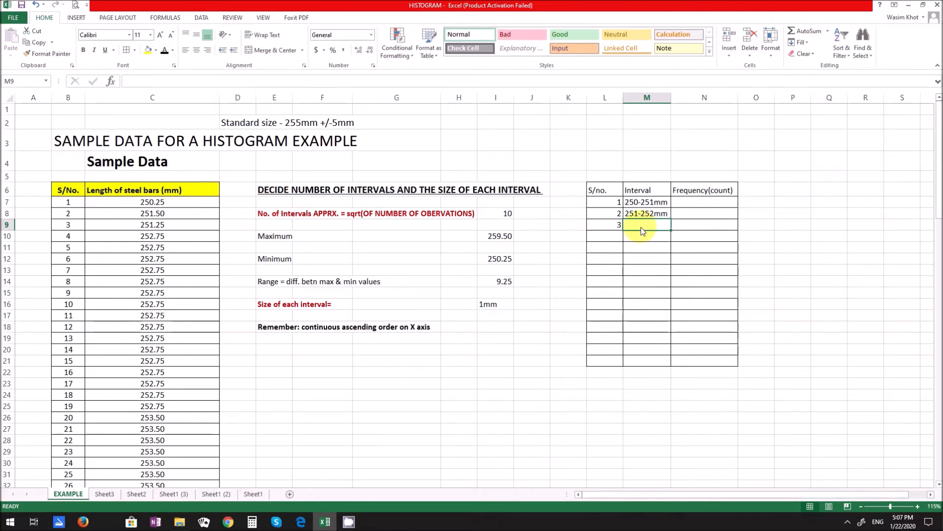
type("252-253mm")
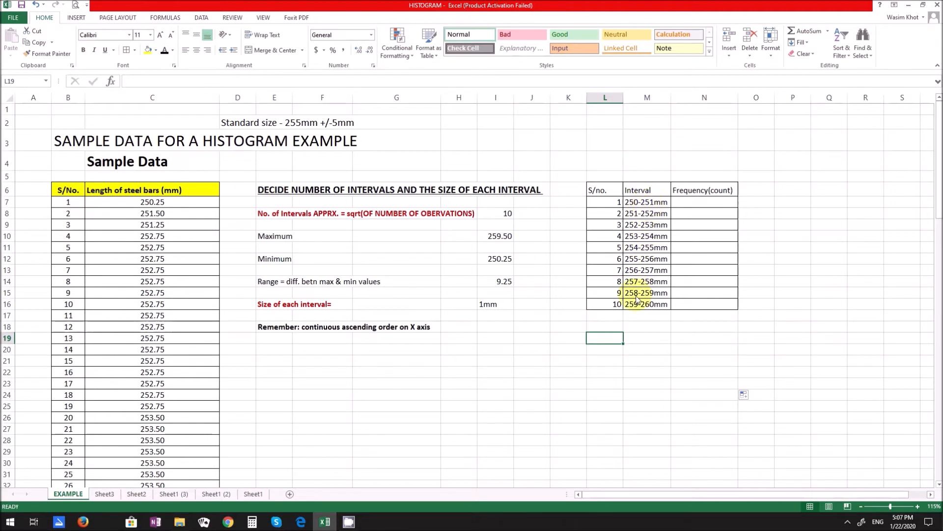
- Make the frequency table headers in L6:N6 bold and give them a yellow fill
left_click(700, 204)
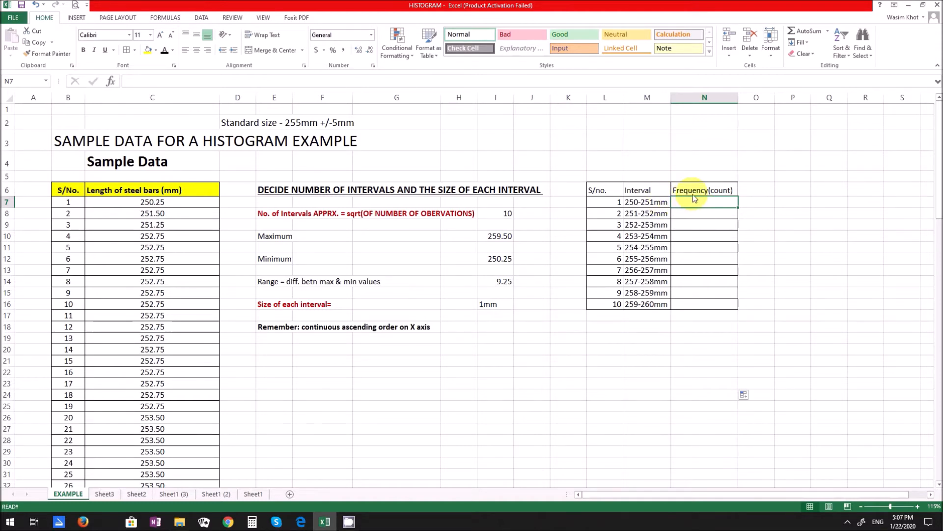
left_click(621, 193)
left_click_drag(621, 193, 688, 191)
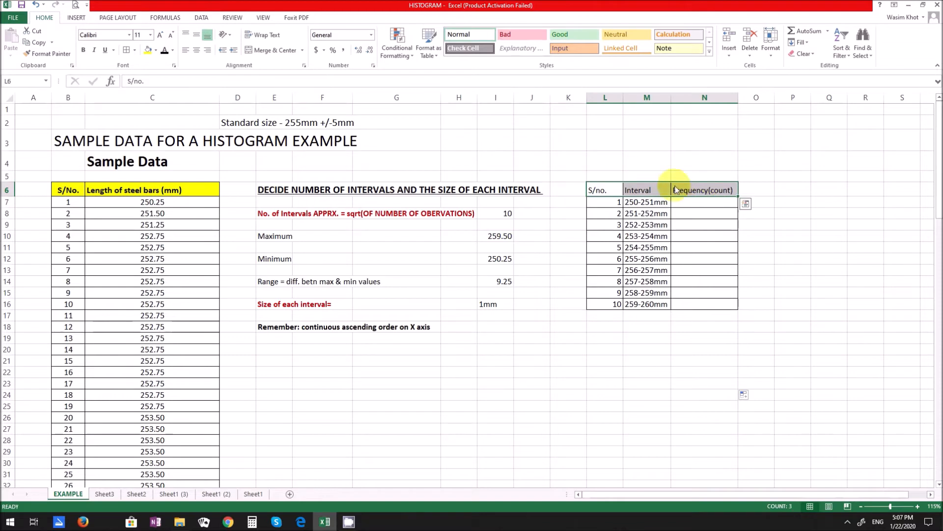
left_click(83, 50)
left_click(148, 50)
- Begin a COUNTIFS formula in cell N7 with the steel bar lengths C7:C106 as the first criteria range
left_click(695, 202)
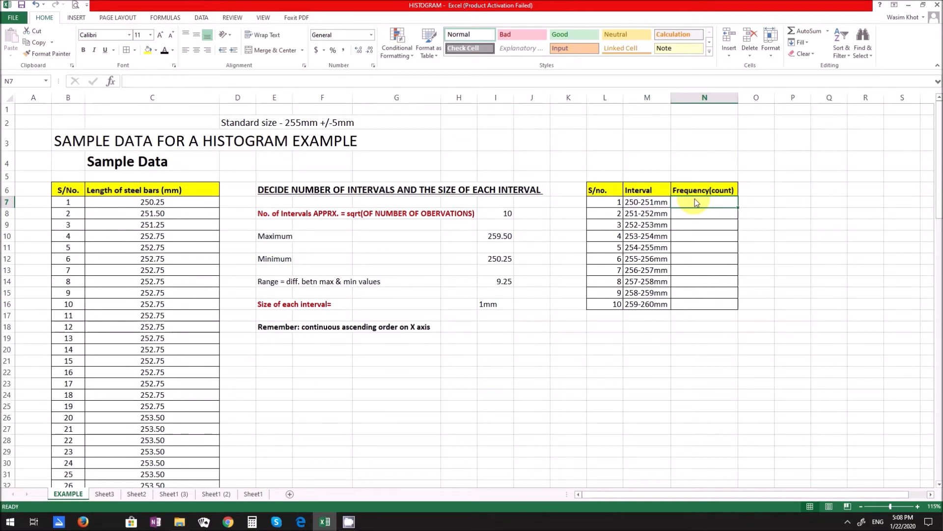
type("=")
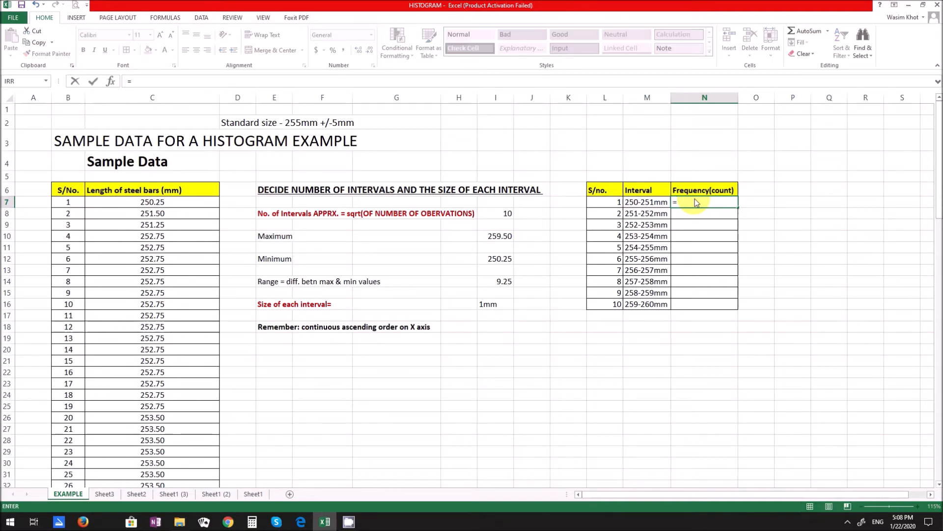
type("count")
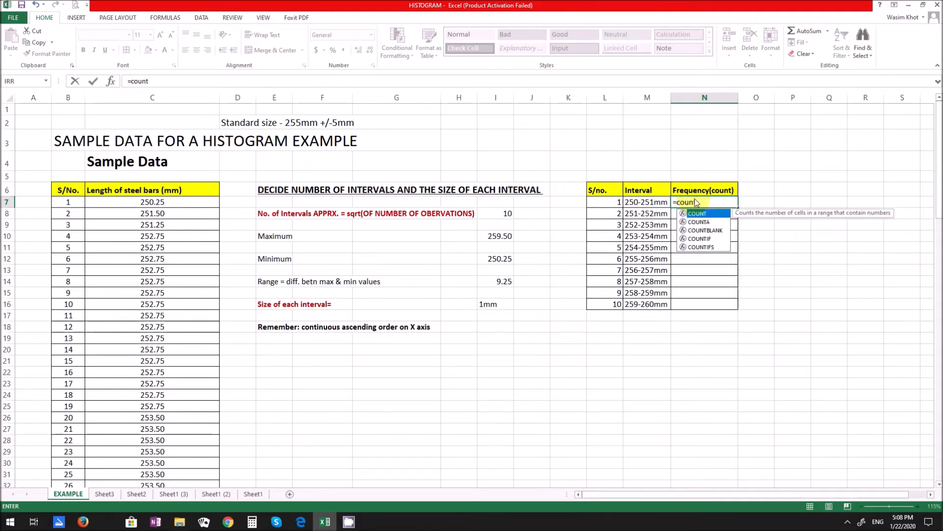
type("if")
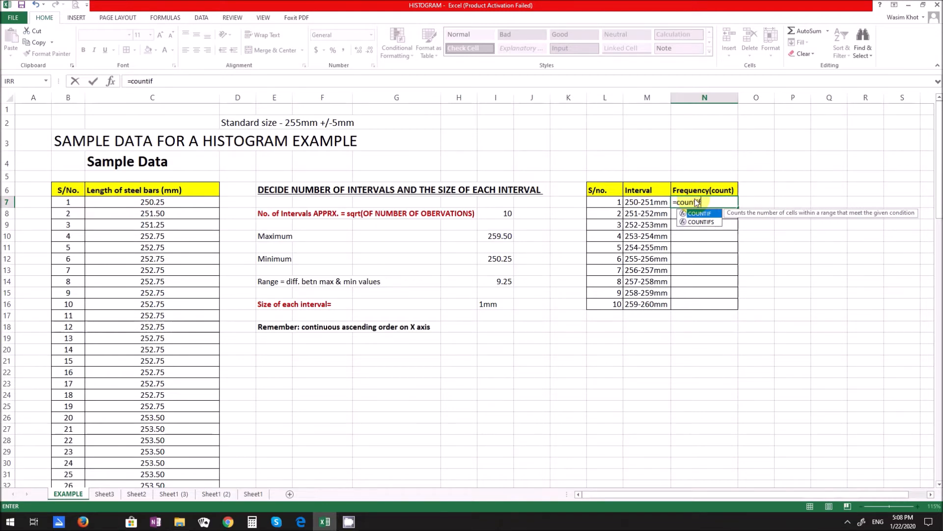
type("s")
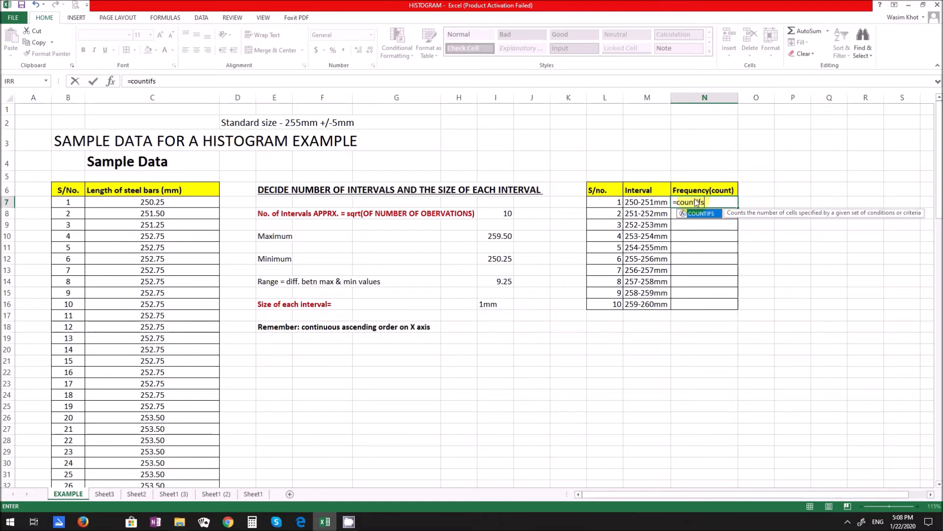
type("(")
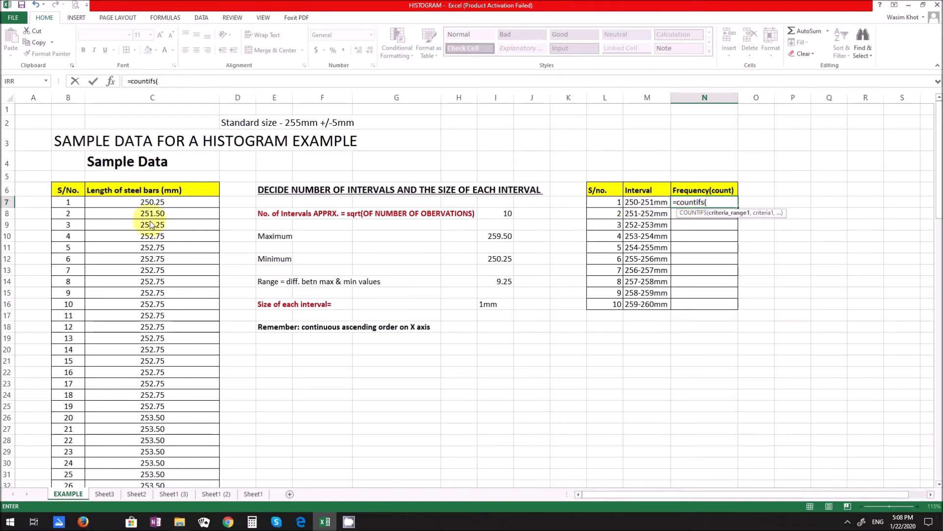
left_click(149, 204)
left_click_drag(150, 216, 132, 465)
scroll(286, 396, "up", 20)
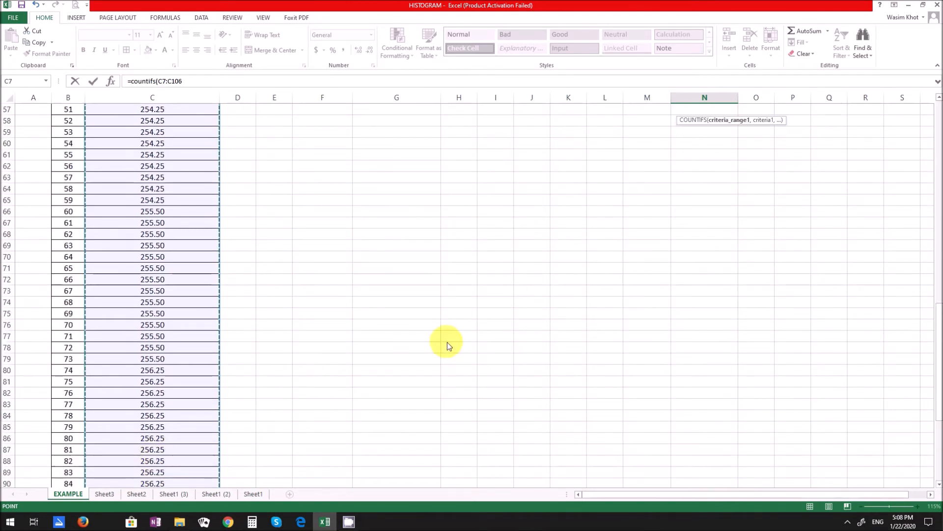
scroll(559, 239, "up", 3)
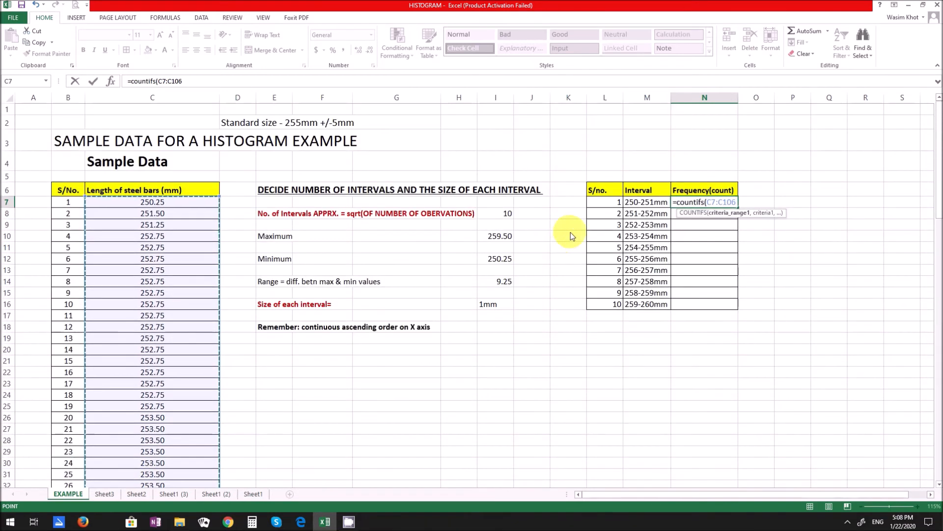
- Add ">250" as the first criterion of the COUNTIFS formula in N7
type(",")
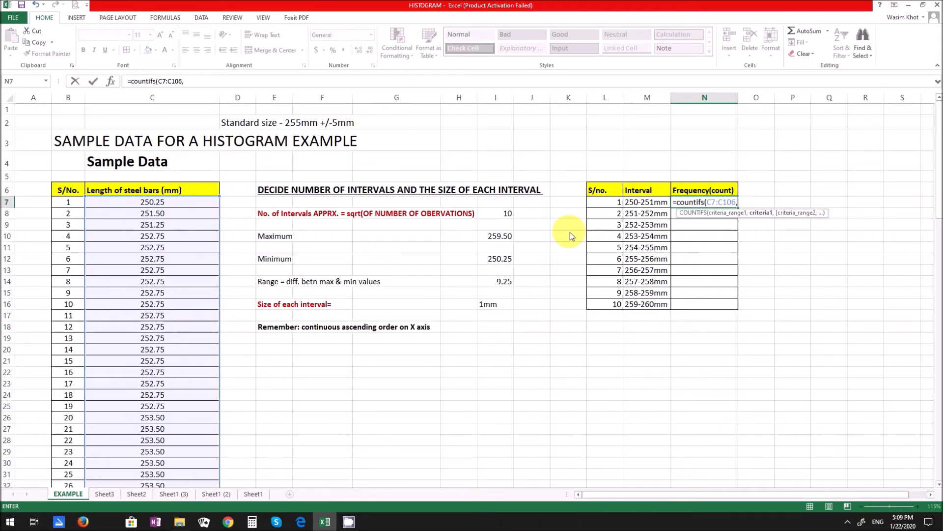
type("\"")
type(">250\"")
type(",")
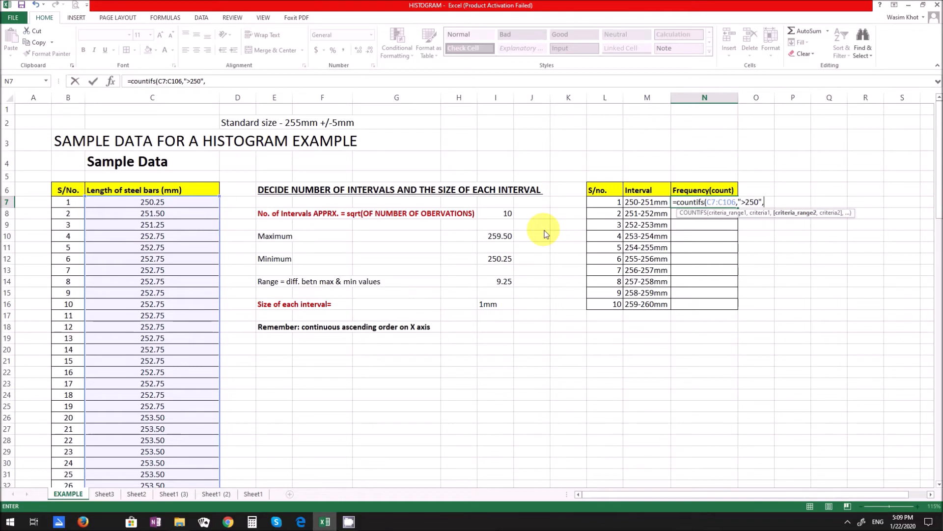
- Complete the N7 COUNTIFS formula with C7:C106 as the second criteria range and "<251" as its criterion
left_click_drag(135, 204, 157, 448)
scroll(324, 379, "up", 20)
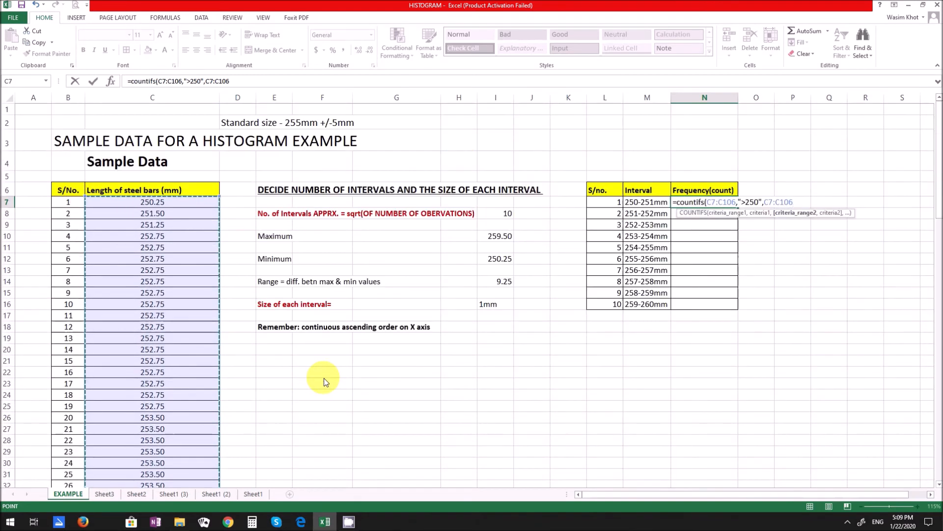
type(",\"\")")
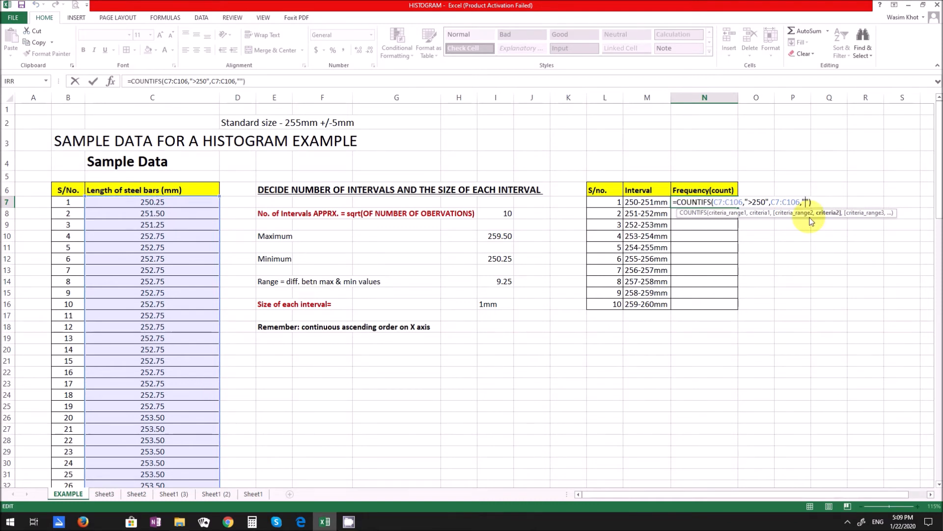
type("<251")
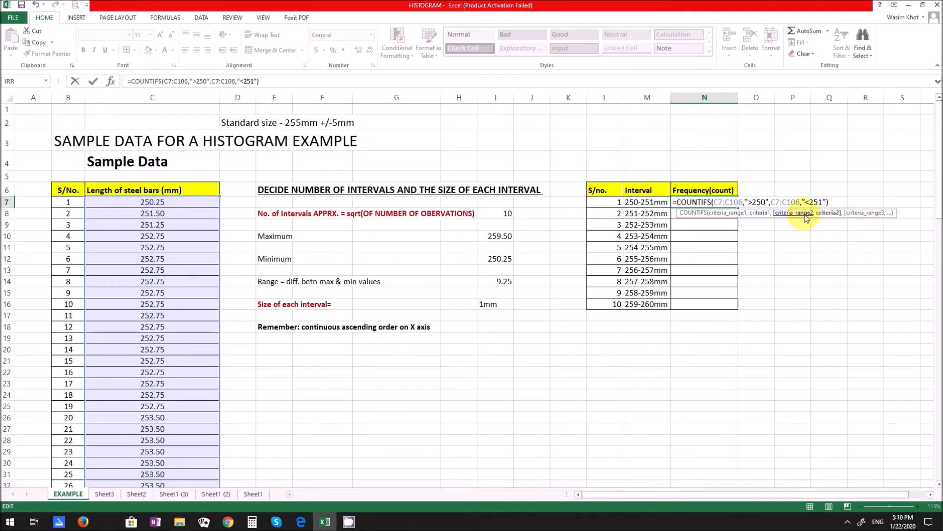
key("Return")
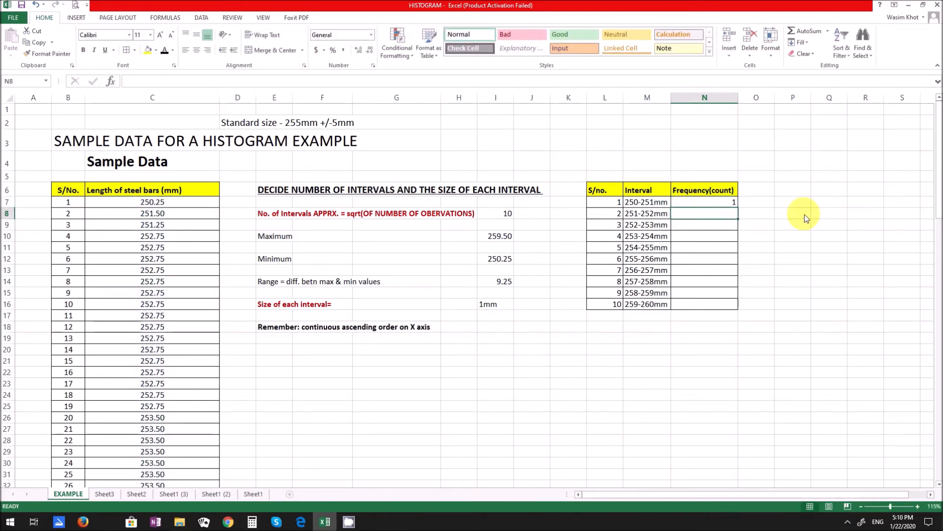
- Review the criteria ranges and criteria of the COUNTIFS formula in N7
double_click(713, 202)
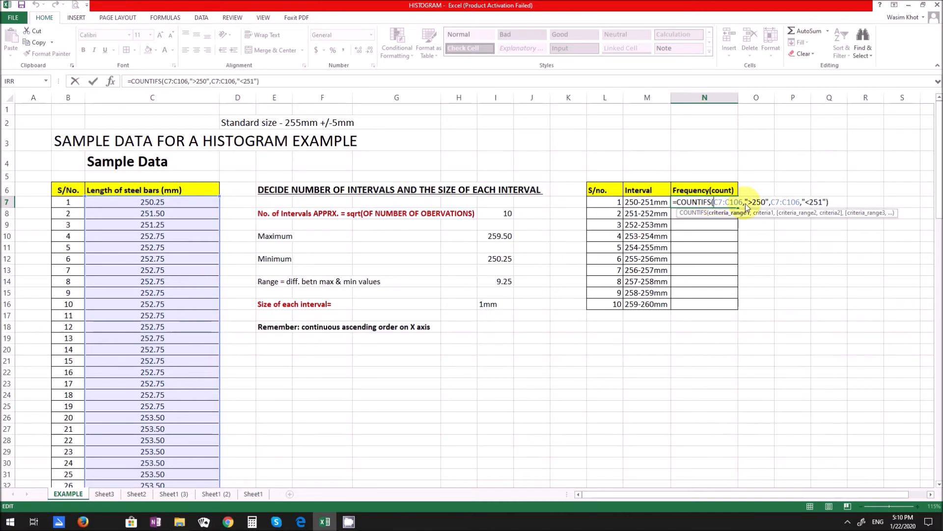
left_click(759, 204)
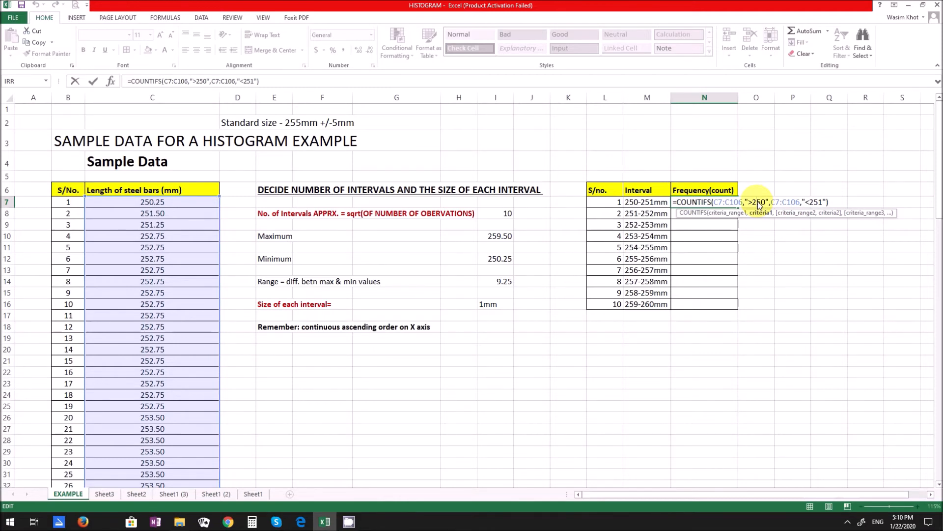
left_click(779, 201)
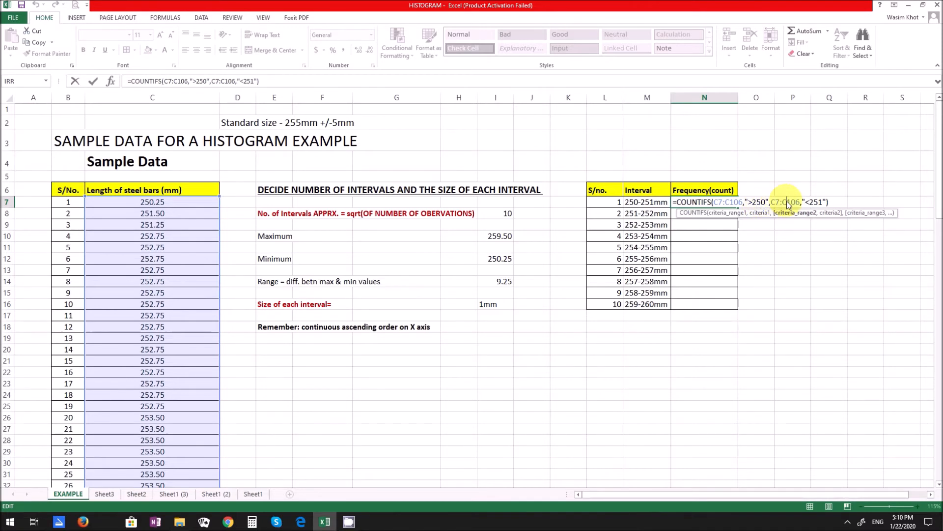
left_click(817, 203)
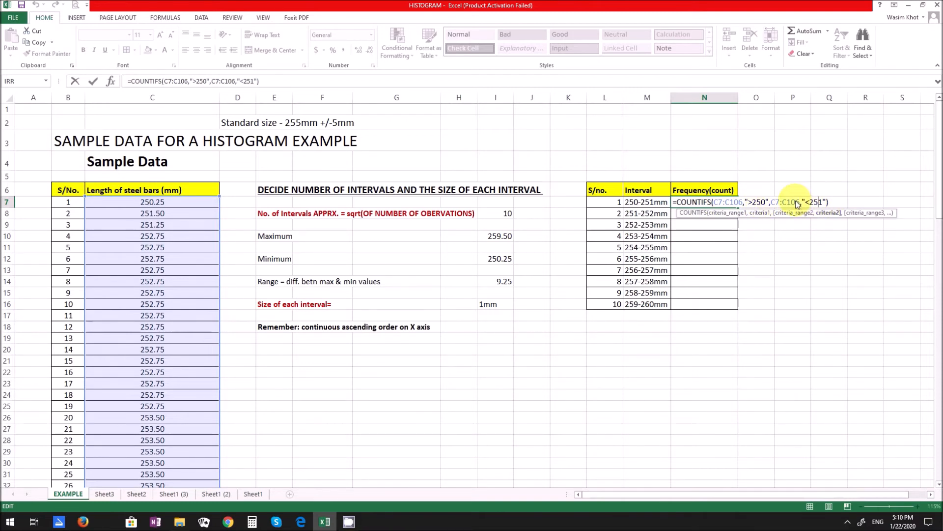
key("Return")
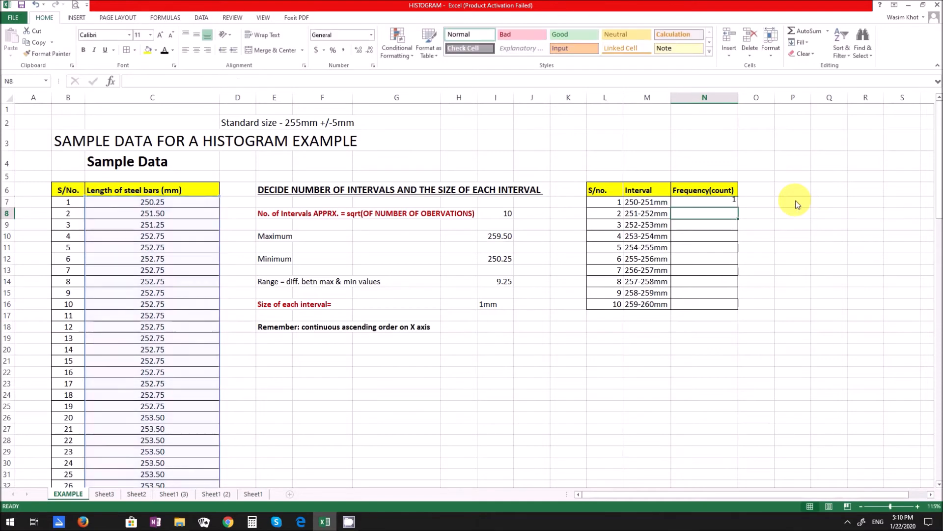
- Change both criteria ranges in the N7 COUNTIFS formula to the absolute reference $C$7:$C$106
left_click(711, 202)
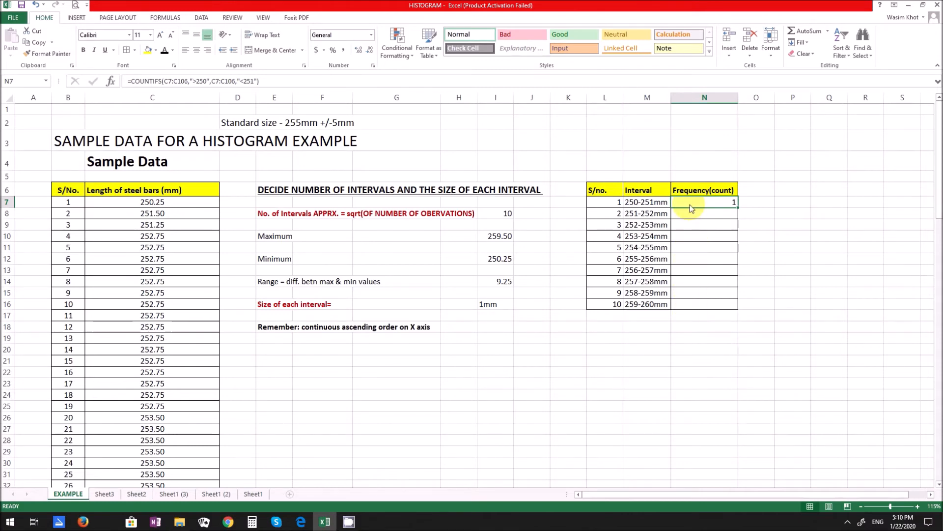
double_click(692, 209)
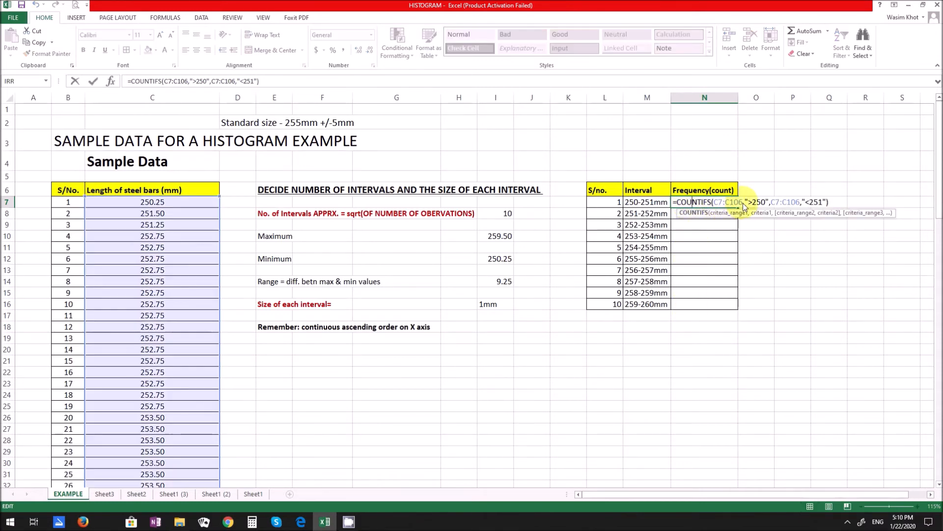
left_click(717, 203)
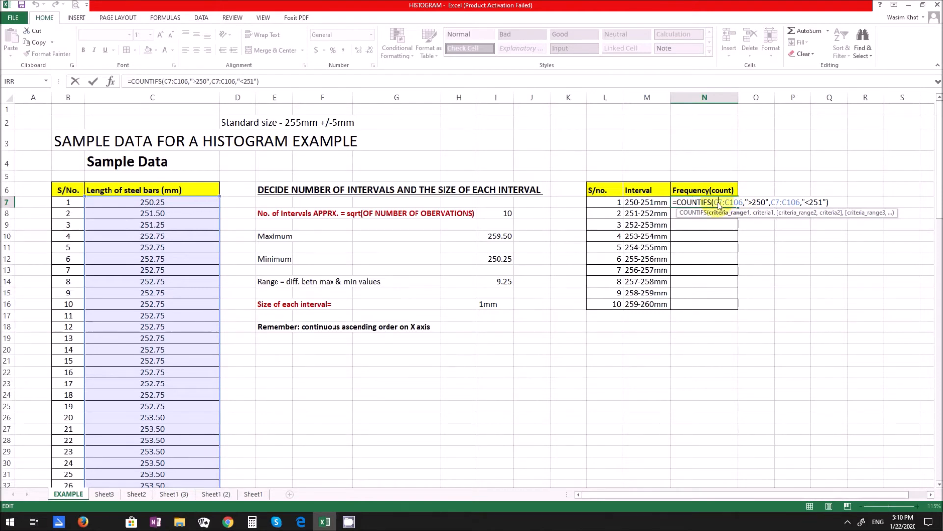
key("F4")
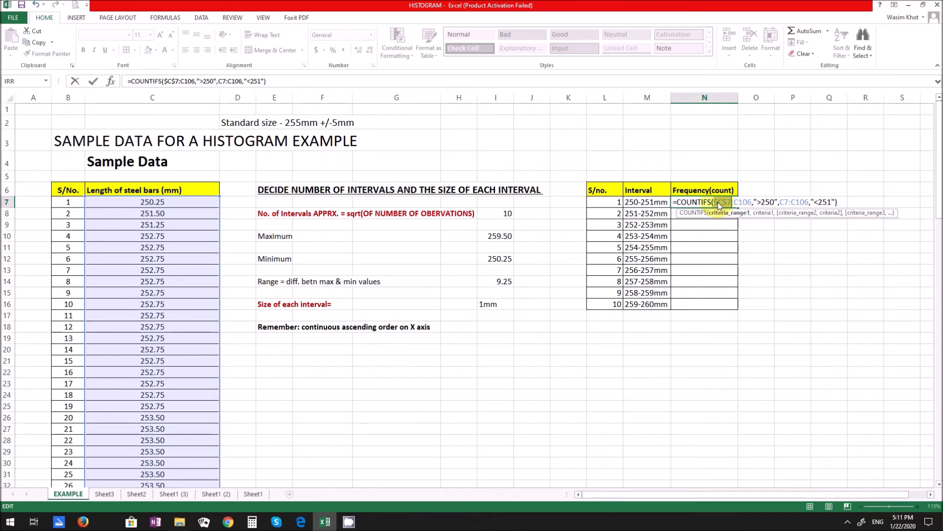
left_click(745, 202)
key("F4")
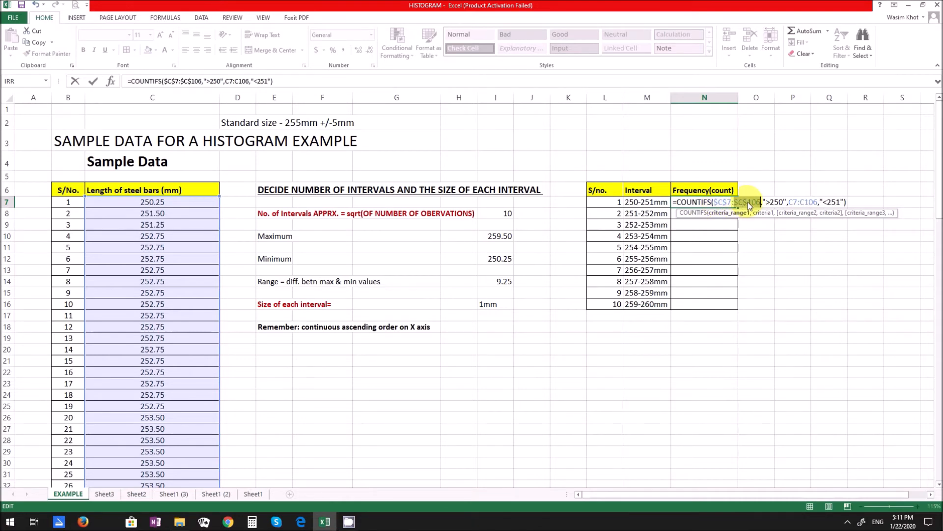
left_click(795, 202)
key("F4")
left_click(820, 202)
key("F4")
key("Return")
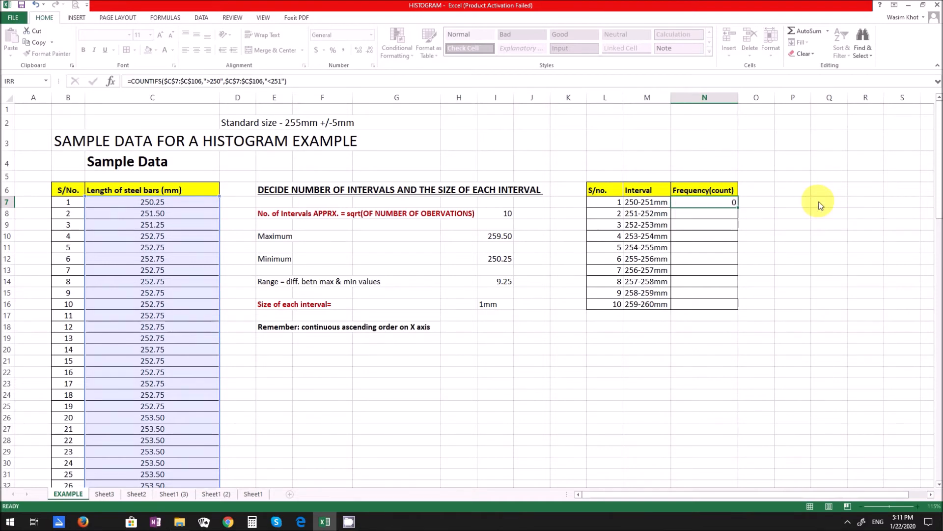
- Copy the N7 COUNTIFS formula down to N8 and change its criteria to ">251" and "<252"
left_click(730, 202)
left_click_drag(739, 208, 739, 217)
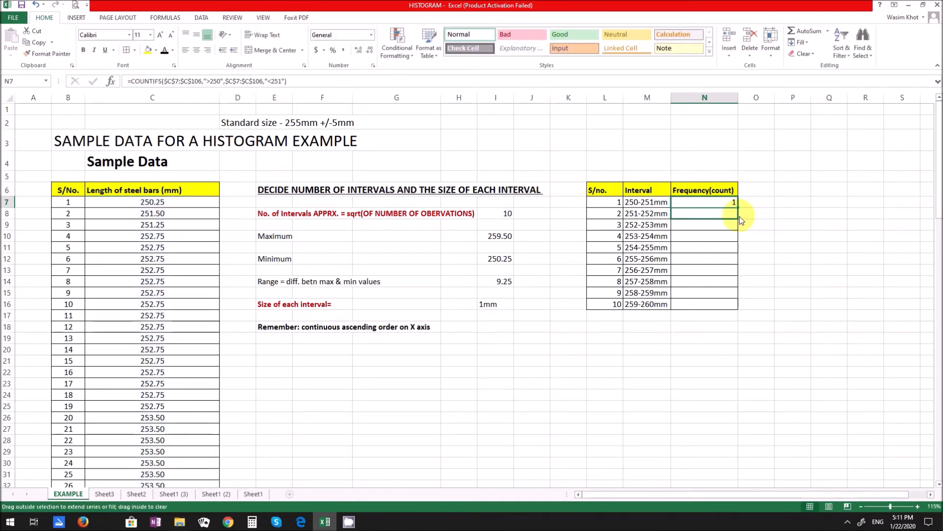
double_click(721, 213)
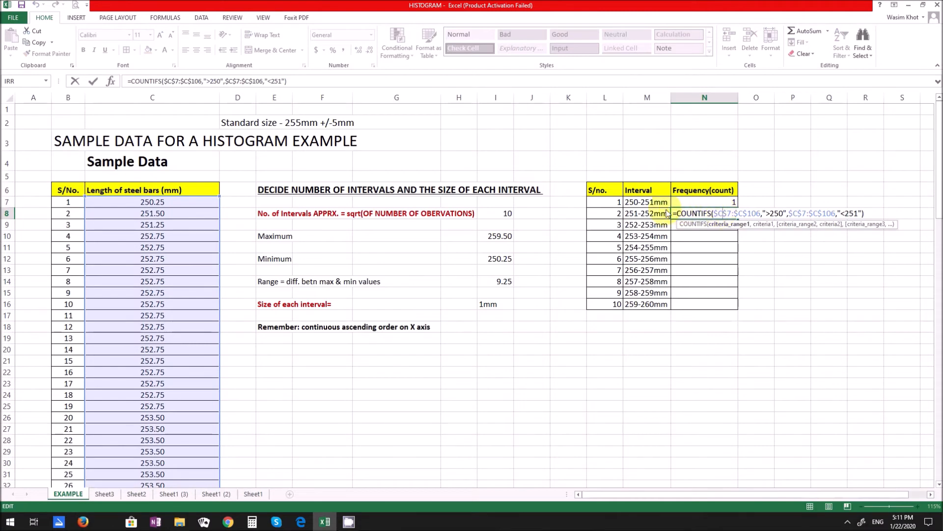
left_click(784, 214)
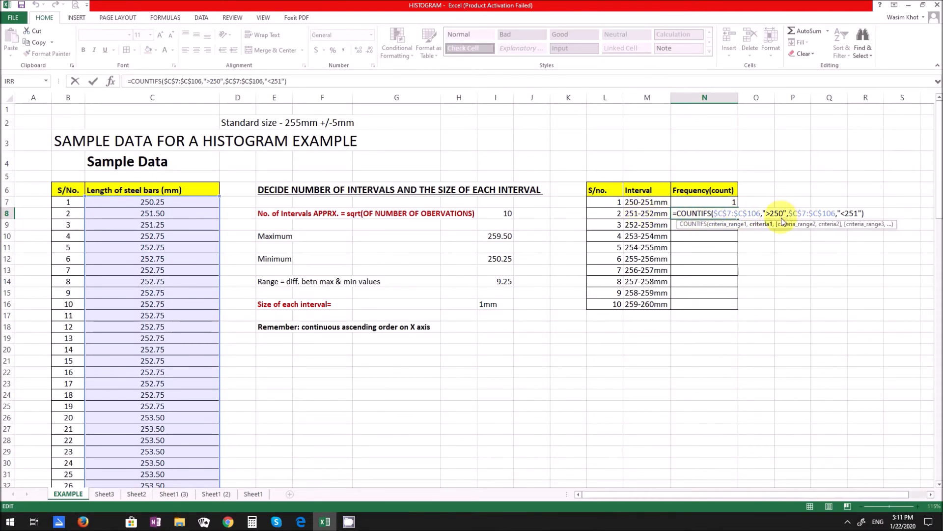
key("BackSpace")
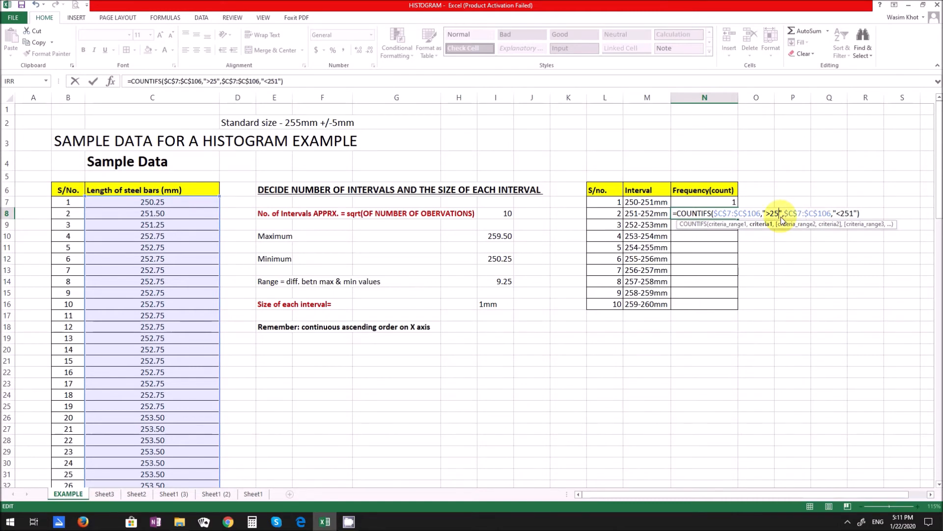
type("1")
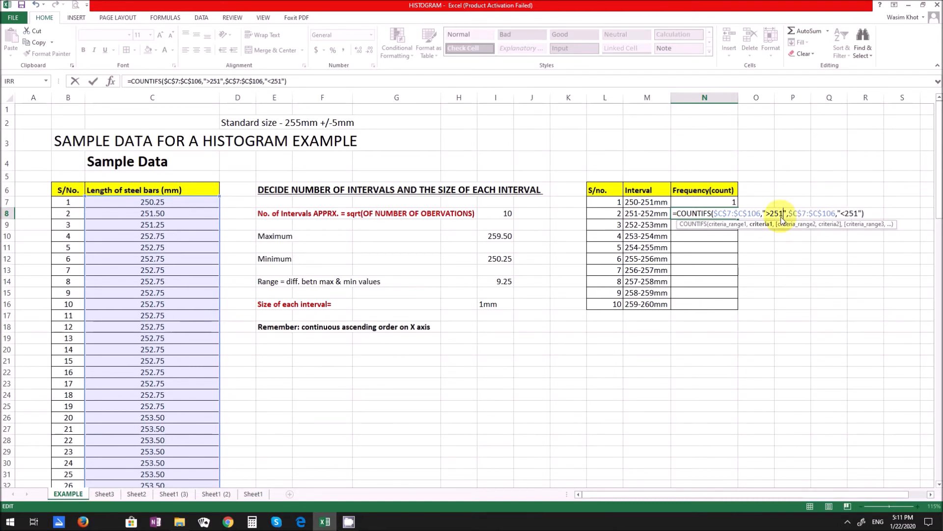
left_click(858, 214)
key("BackSpace")
type("2")
key("Return")
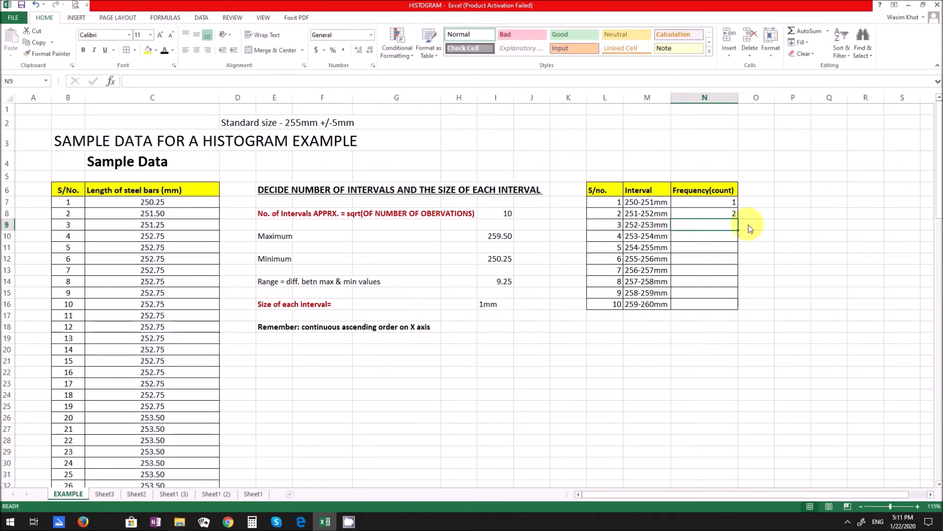
- Copy the N8 COUNTIFS formula down to N9 and change its criteria to ">252" and "<253"
left_click(730, 215)
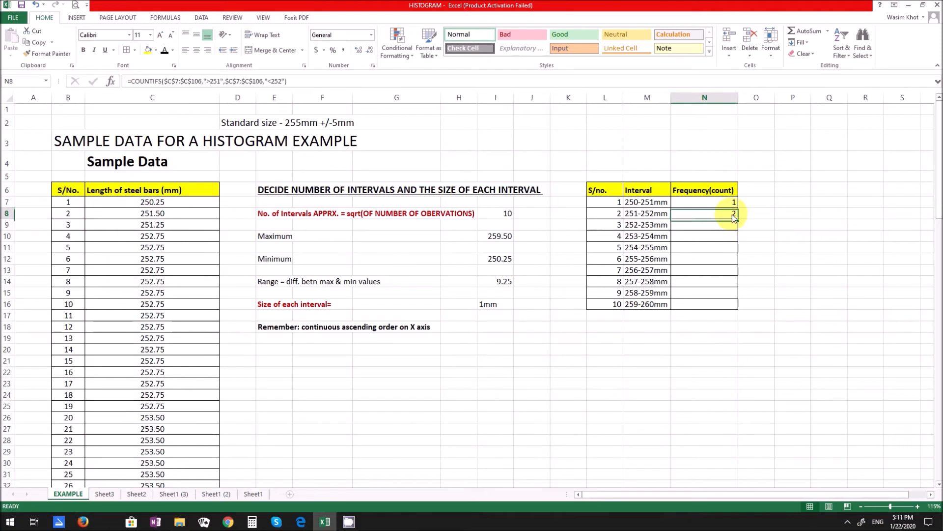
left_click_drag(738, 220, 736, 227)
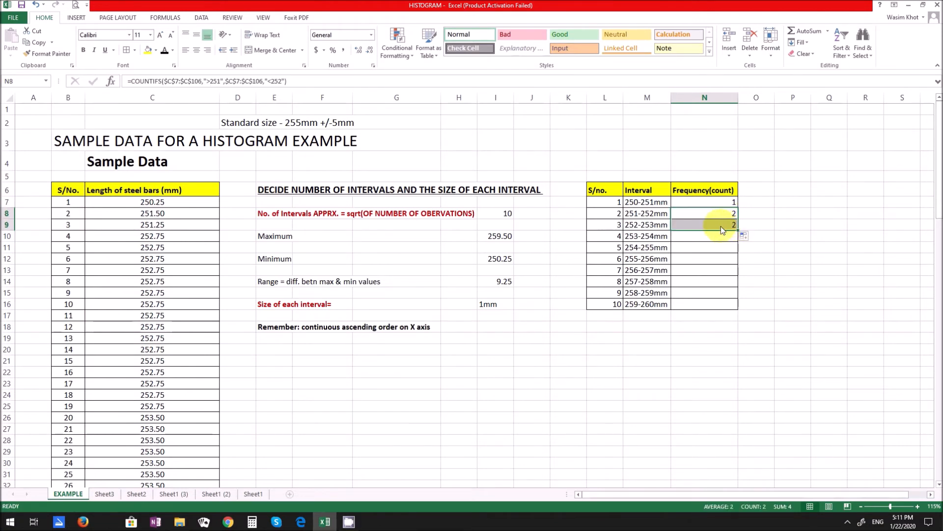
double_click(719, 225)
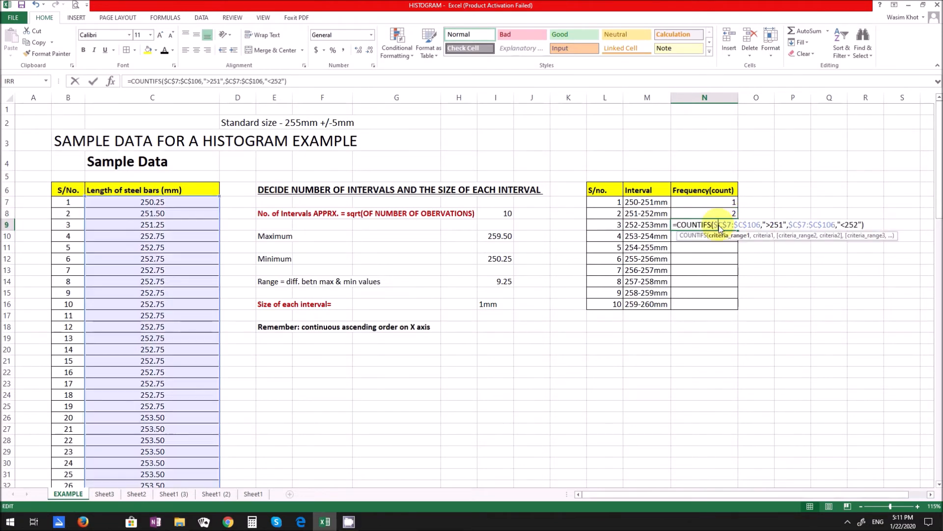
left_click(783, 226)
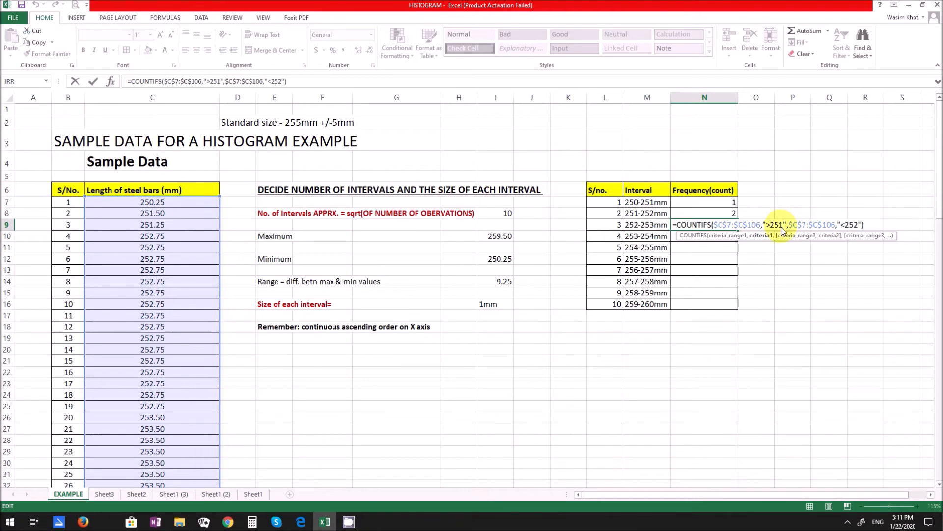
key("BackSpace")
type("2")
left_click(857, 226)
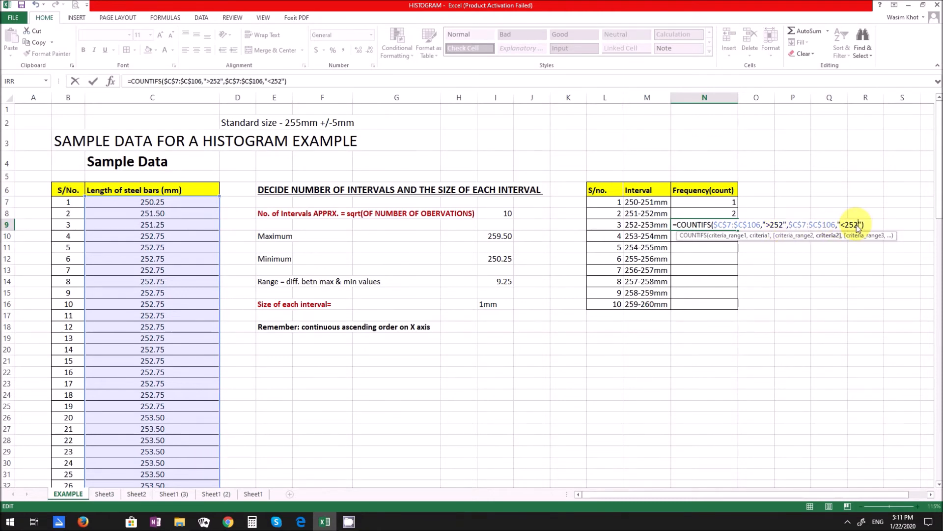
key("BackSpace")
type("3")
key("Return")
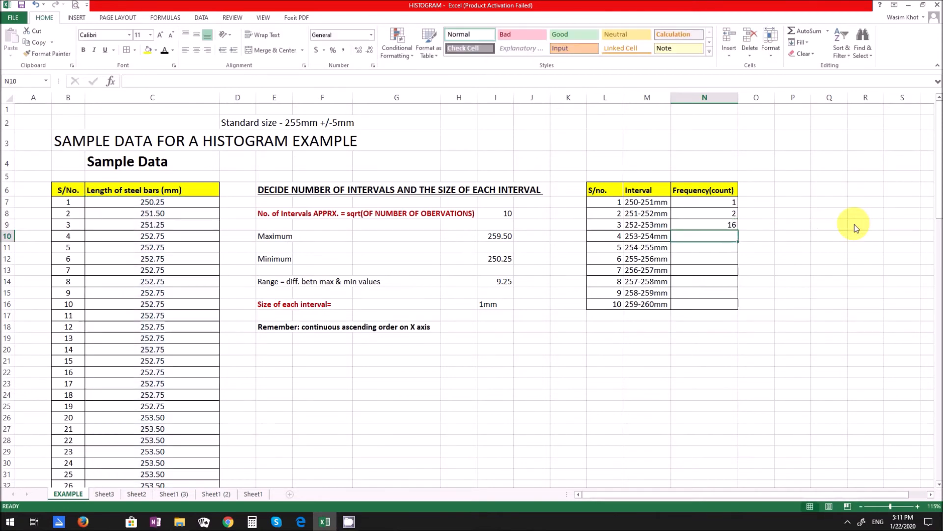
left_click(709, 226)
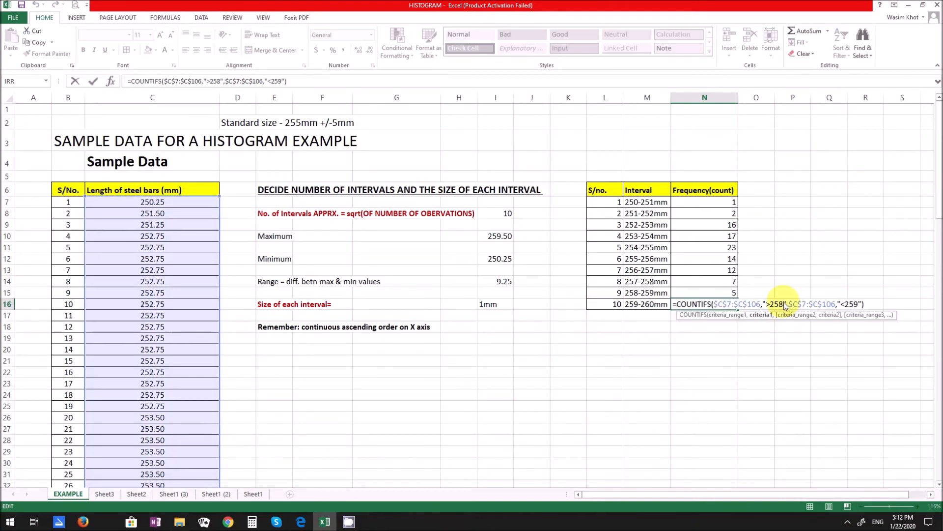
- Set the criteria of the COUNTIFS formula in N16 to ">259" and "<260" for the 259-260mm interval
key("BackSpace")
type("9\",$C$7:$C$106,\"<259\")")
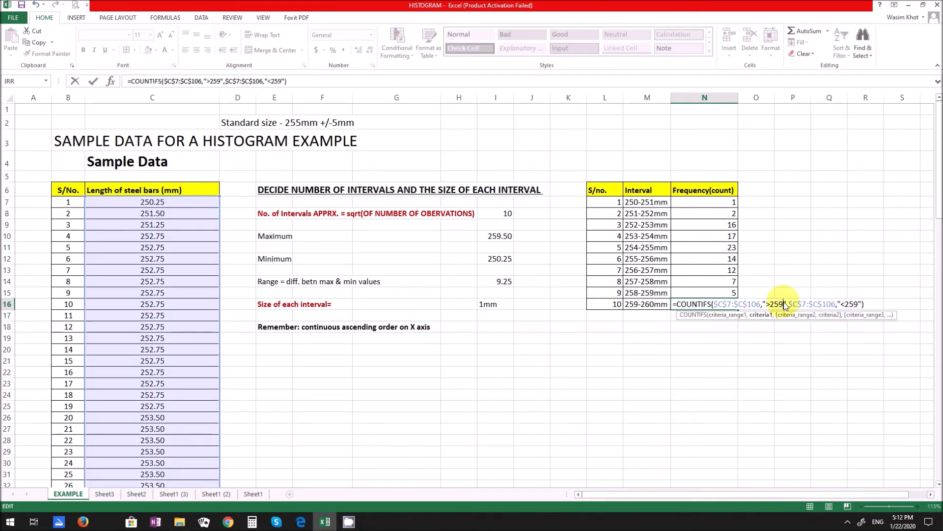
left_click(860, 304)
key("BackSpace")
key("BackSpace")
type("60")
key("Return")
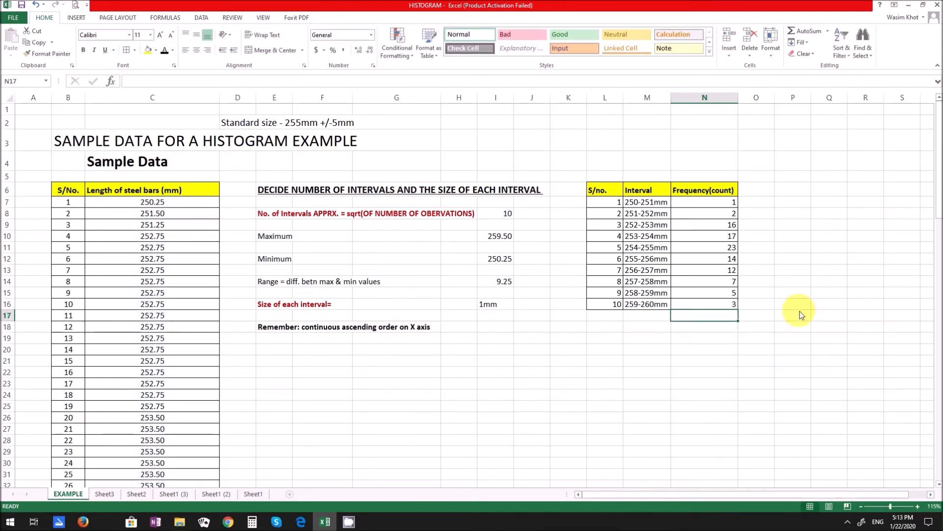
- Compare the interval frequencies in N7:N16 with the bar lengths in column C and inspect the formula in N9
left_click(709, 346)
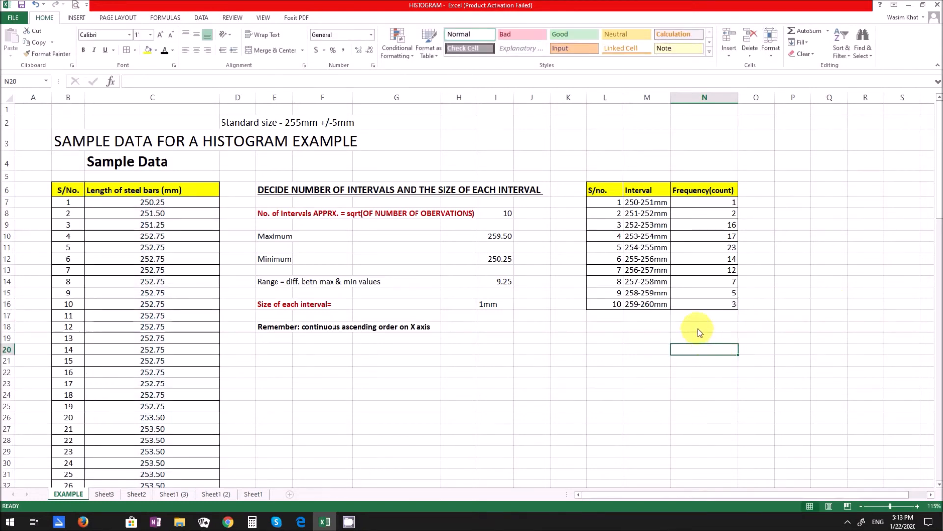
left_click(700, 202)
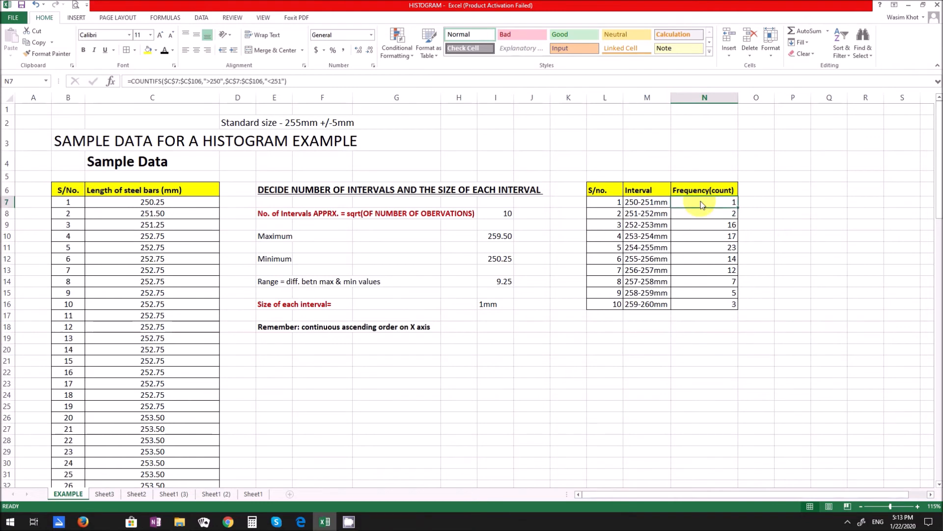
left_click_drag(700, 205, 704, 303)
left_click(153, 258)
scroll(152, 300, "down", 5)
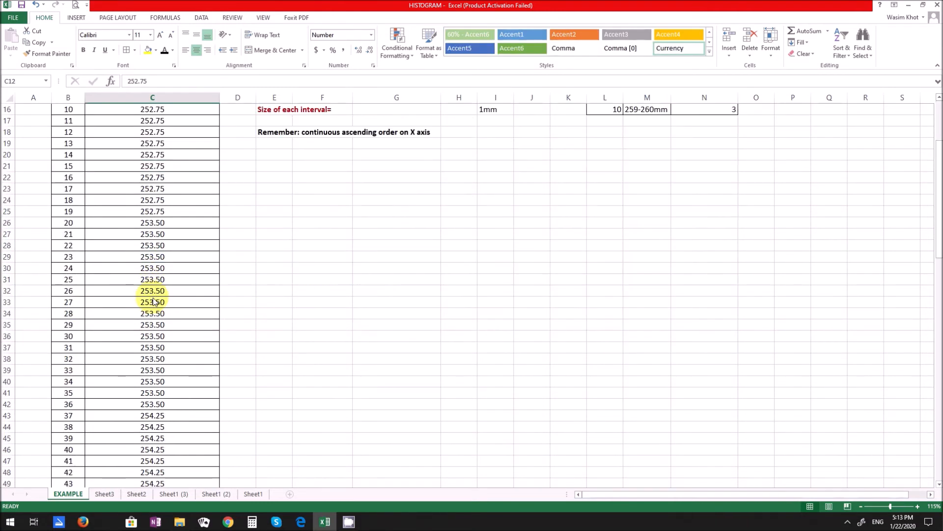
scroll(153, 302, "up", 5)
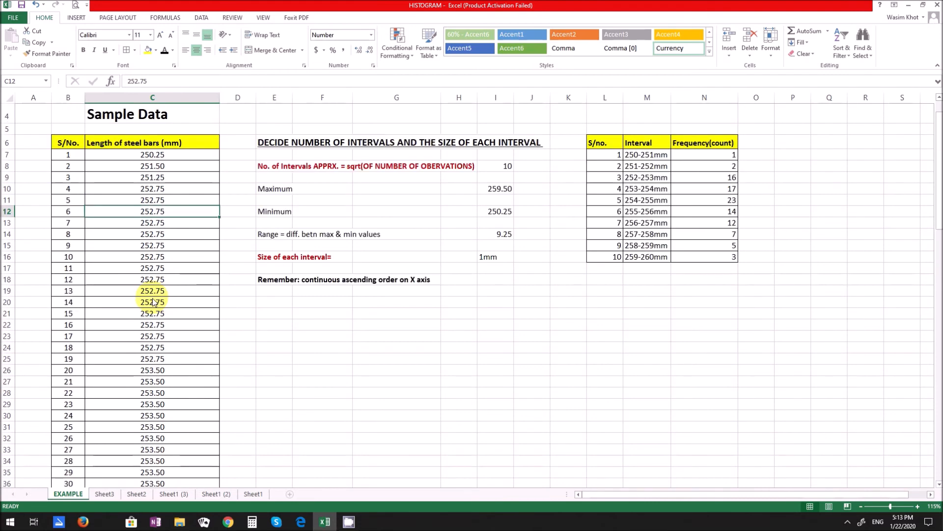
scroll(152, 301, "down", 13)
scroll(153, 301, "down", 16)
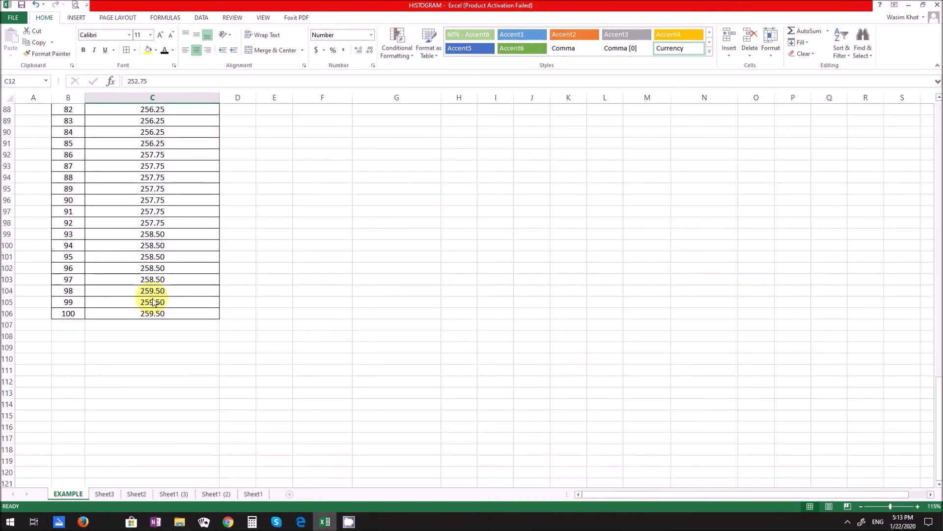
scroll(153, 302, "up", 6)
scroll(152, 302, "up", 20)
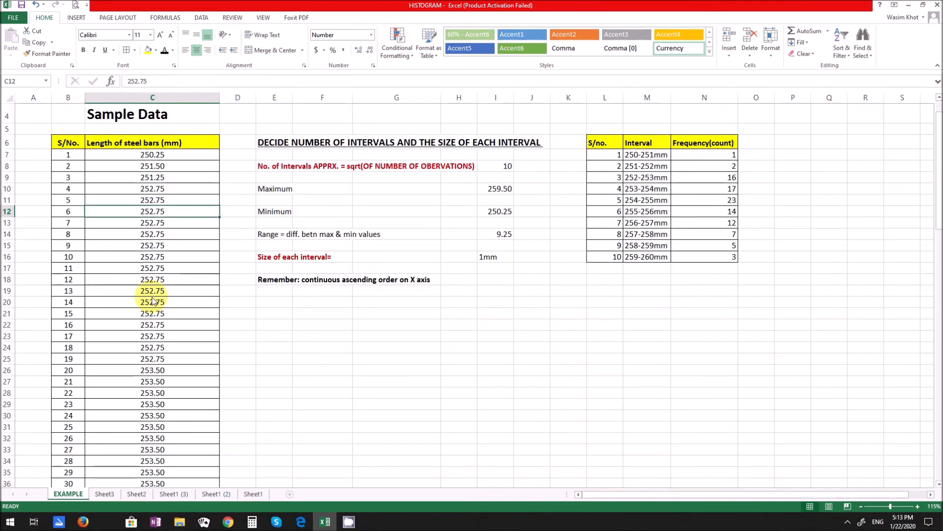
left_click(711, 178)
double_click(711, 178)
key("Escape")
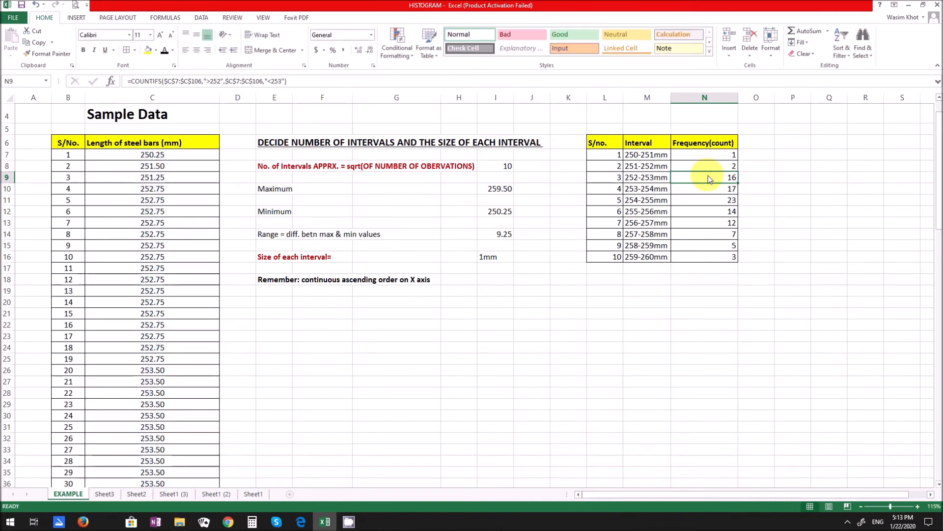
- Total the frequencies N7:N16 in cell N17 with AutoSum
left_click(715, 270)
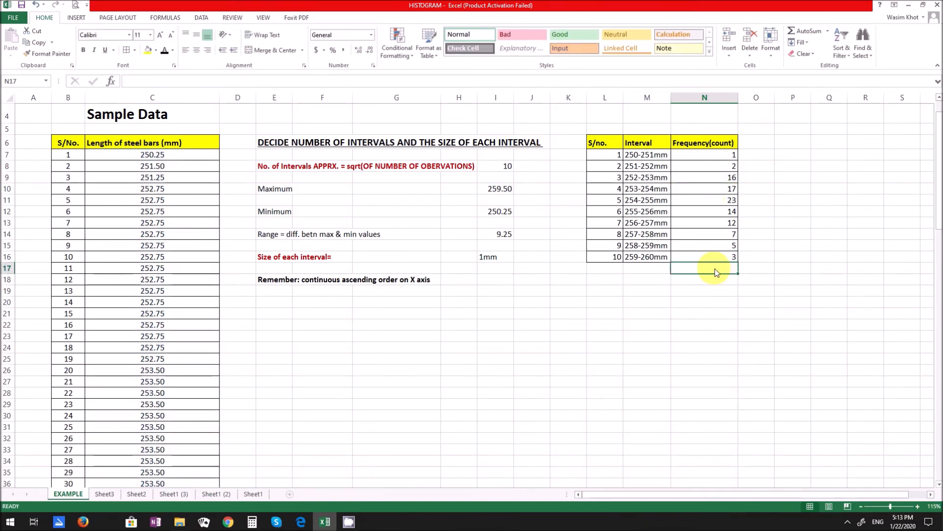
left_click(801, 32)
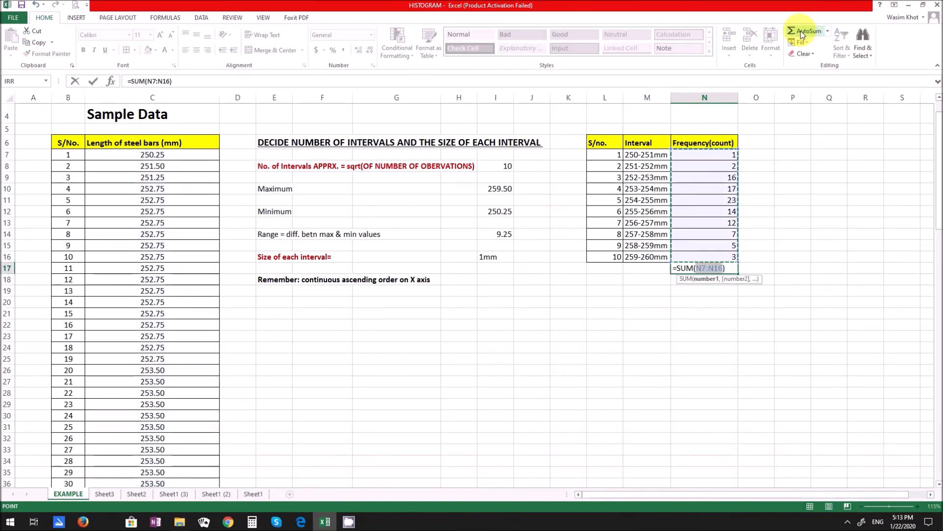
key("Return")
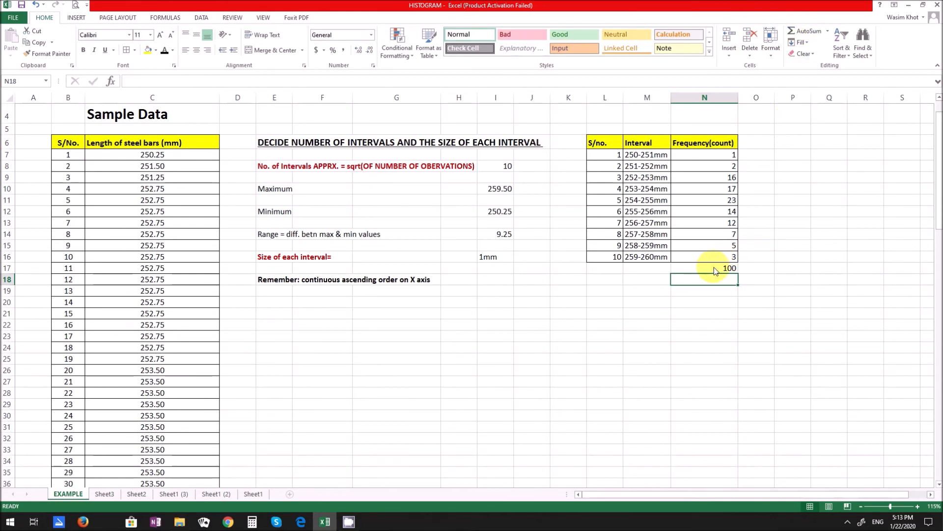
- Check the SUM formula in N17 and compare the total with the number of observations in the sample data
double_click(715, 269)
key("Escape")
scroll(238, 365, "down", 20)
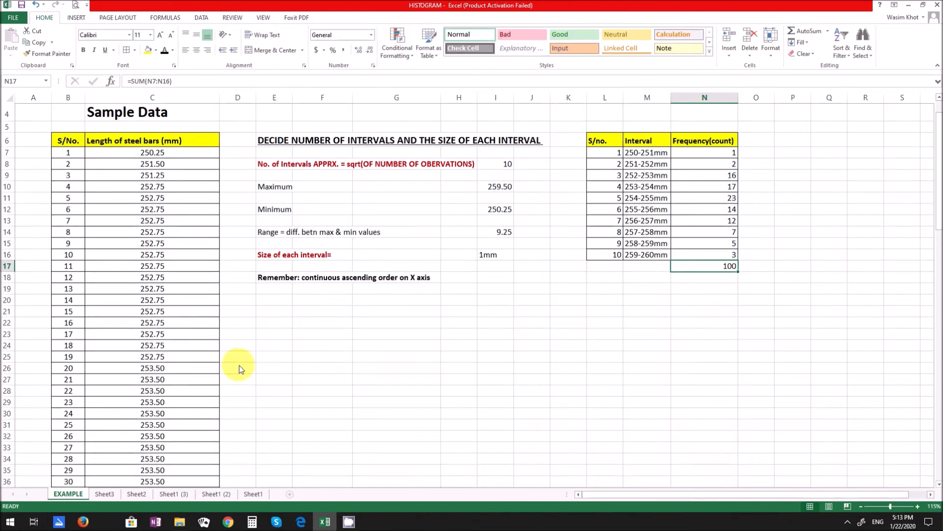
scroll(192, 371, "down", 6)
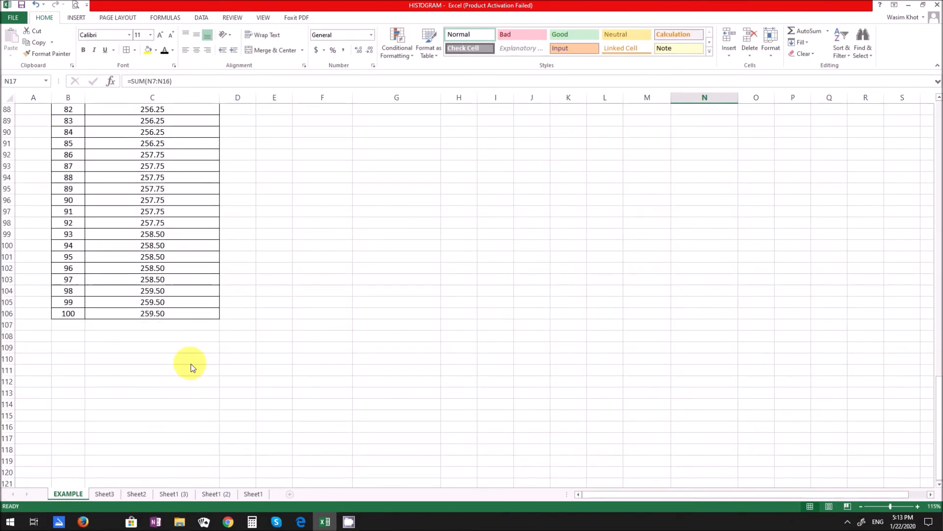
scroll(175, 355, "up", 15)
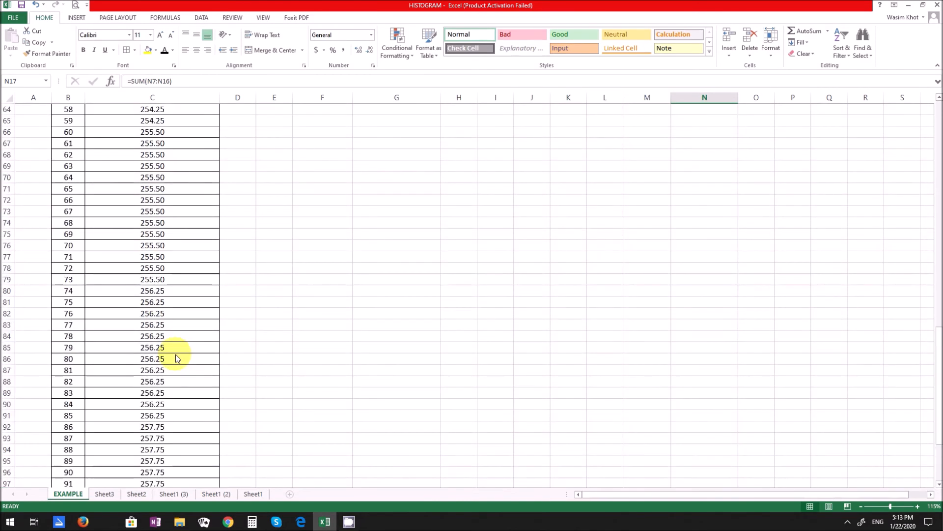
scroll(175, 358, "up", 14)
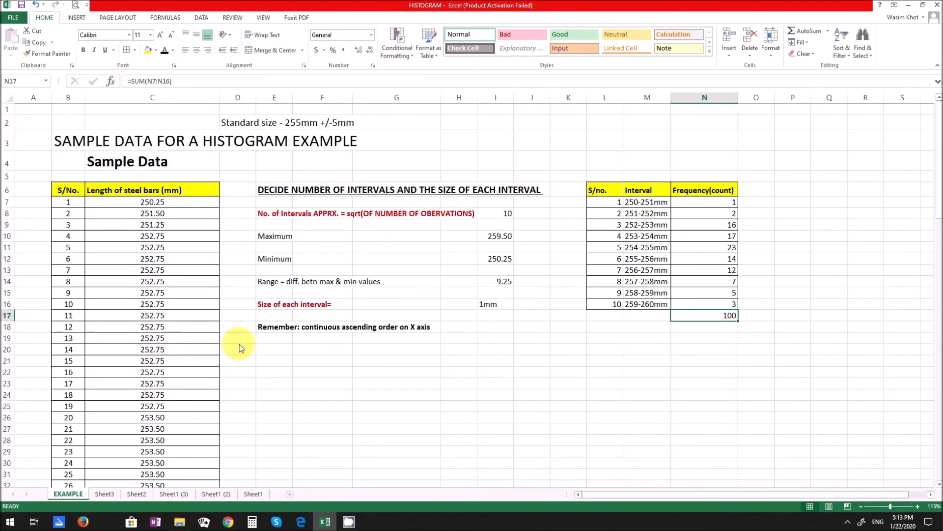
left_click(586, 328)
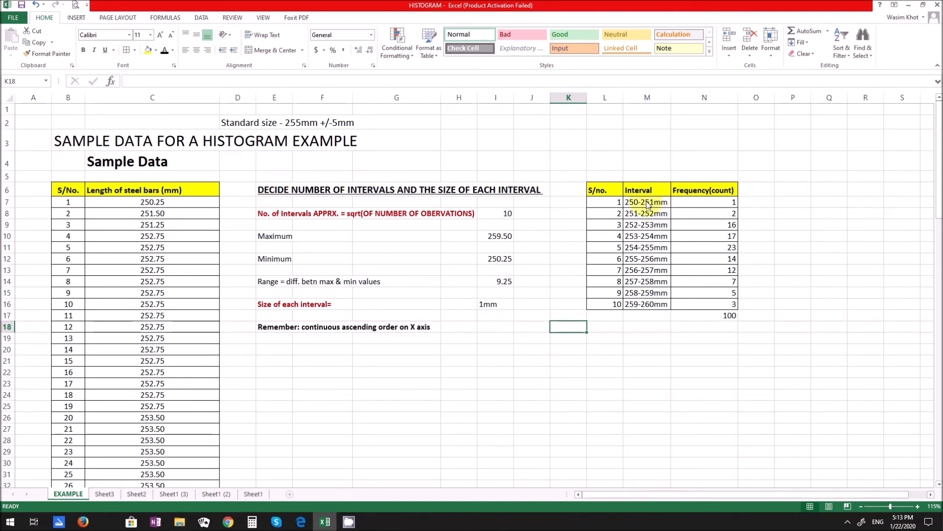
- Insert a Clustered Column chart from the Interval and Frequency(count) data in M6:N16
left_click_drag(638, 192, 709, 302)
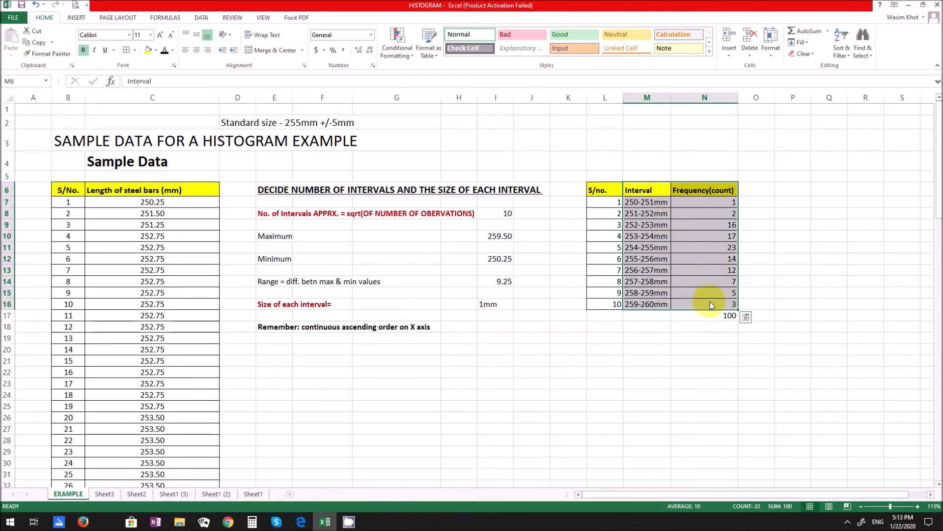
left_click(77, 17)
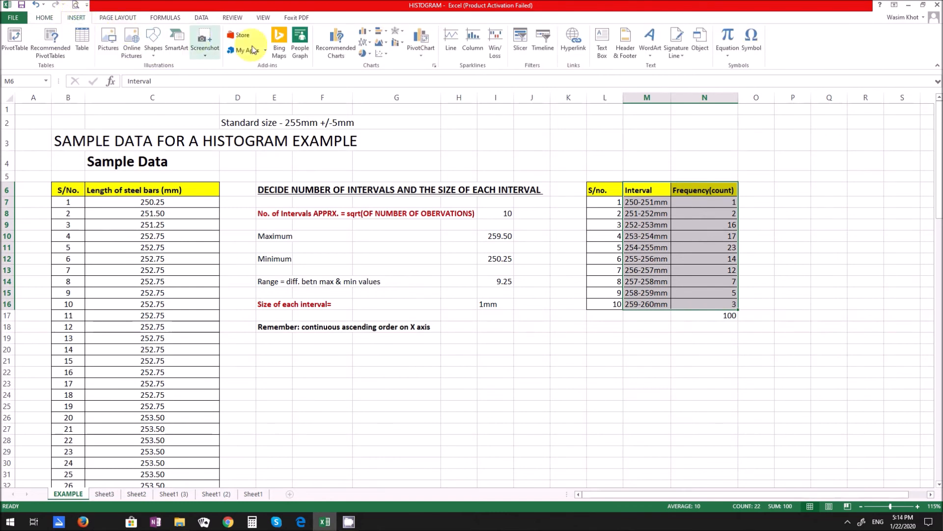
left_click(336, 49)
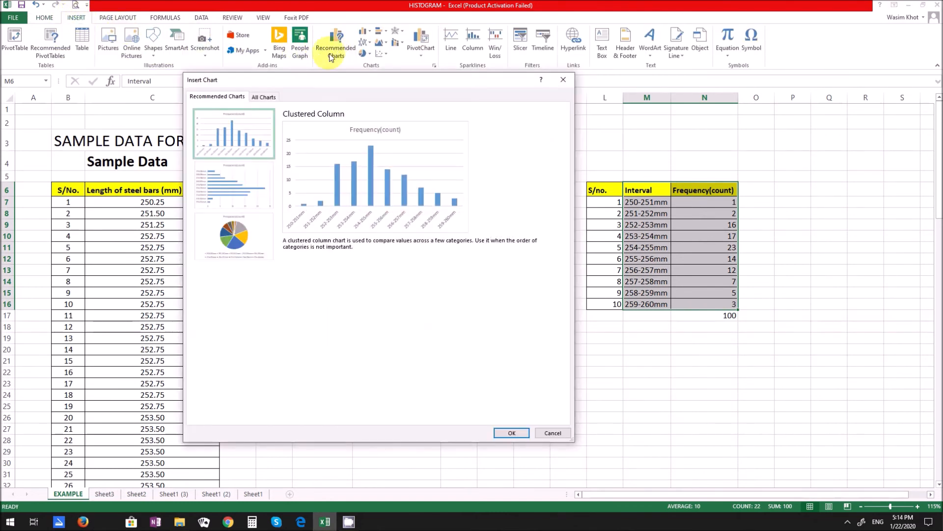
left_click(269, 98)
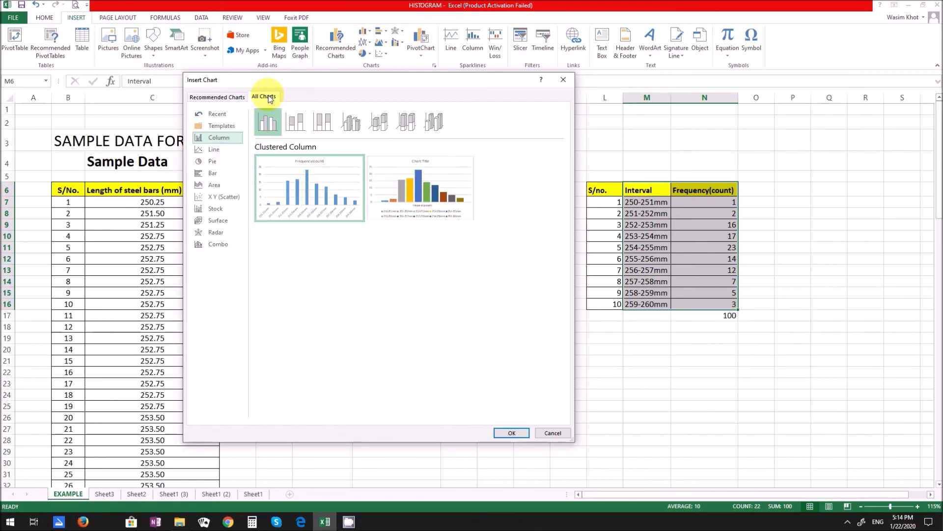
left_click(219, 139)
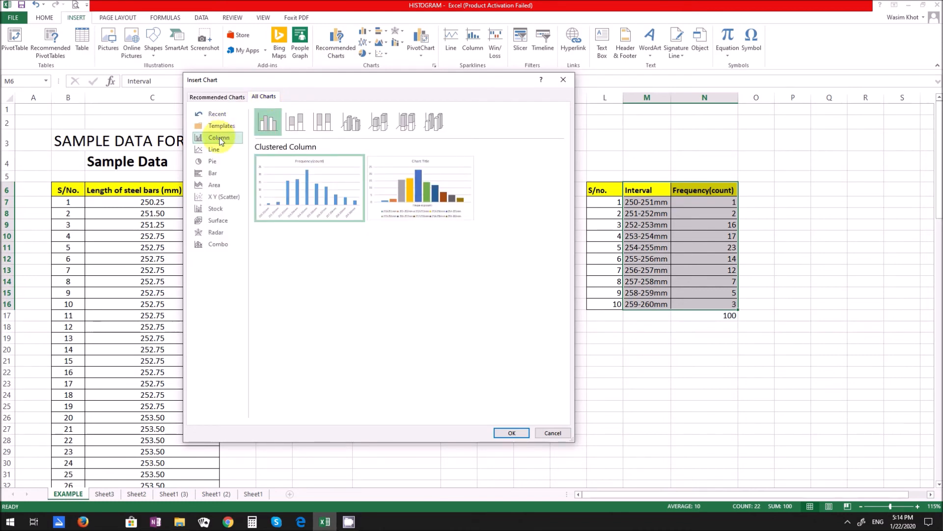
mouse_move(310, 170)
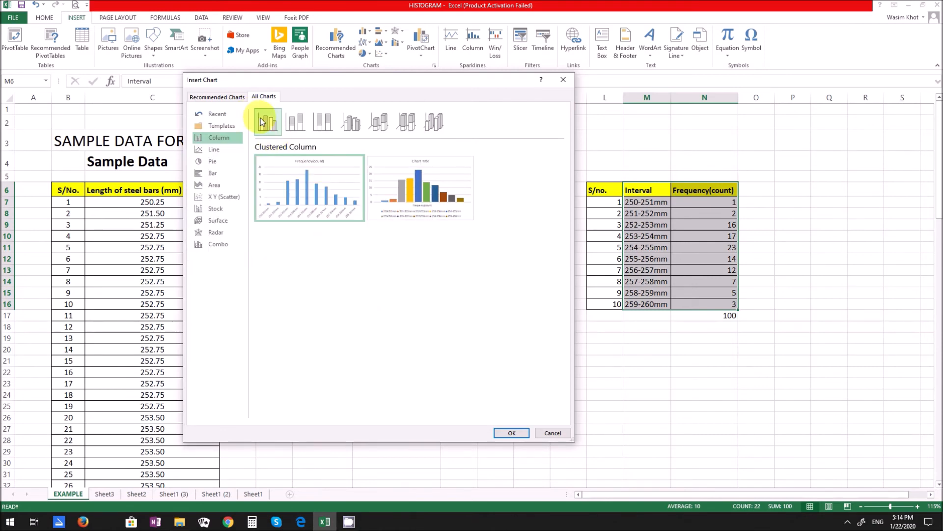
left_click(512, 432)
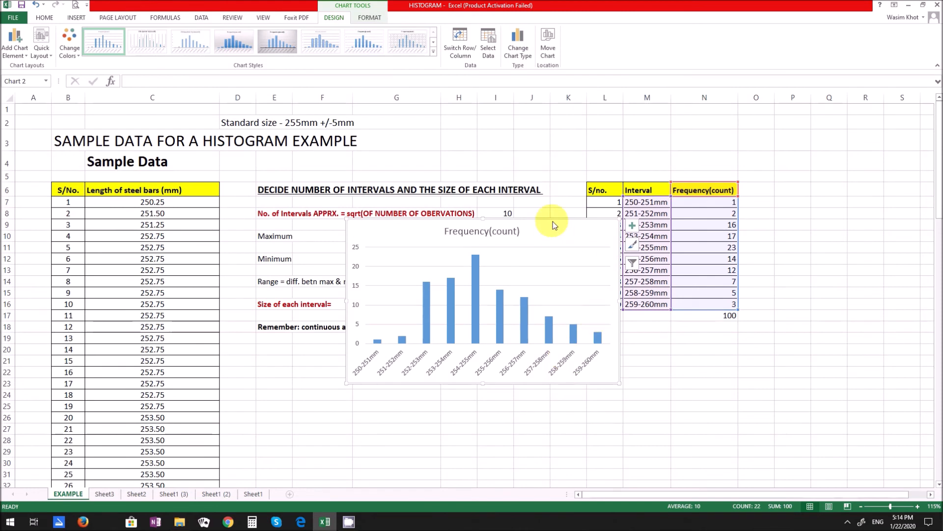
- Place the chart below the note about continuous ascending order and enlarge it to span about columns E to N and rows 19 to 41
left_click_drag(554, 222, 481, 345)
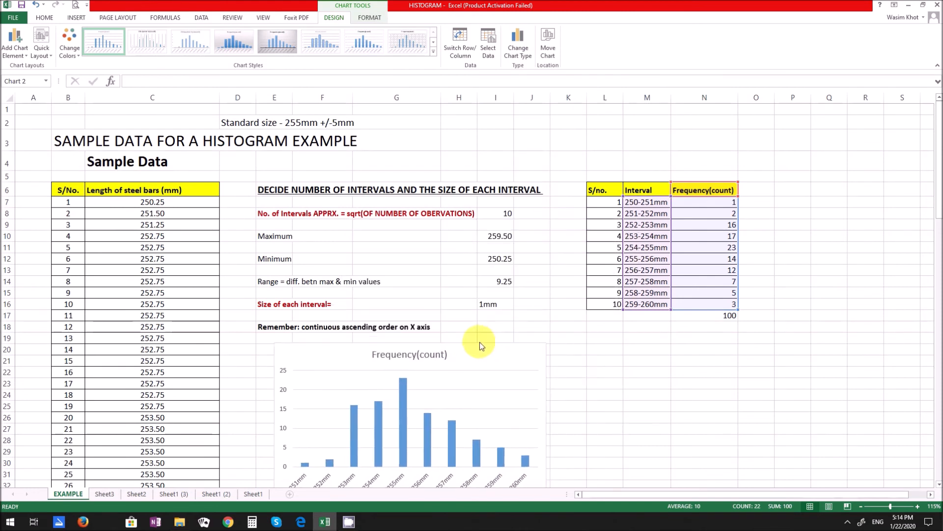
scroll(732, 319, "down", 4)
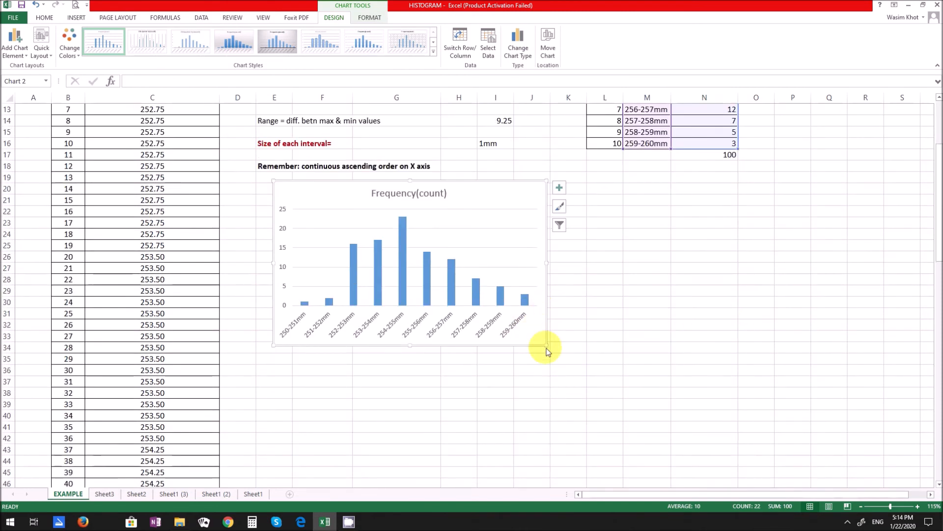
left_click_drag(545, 347, 694, 432)
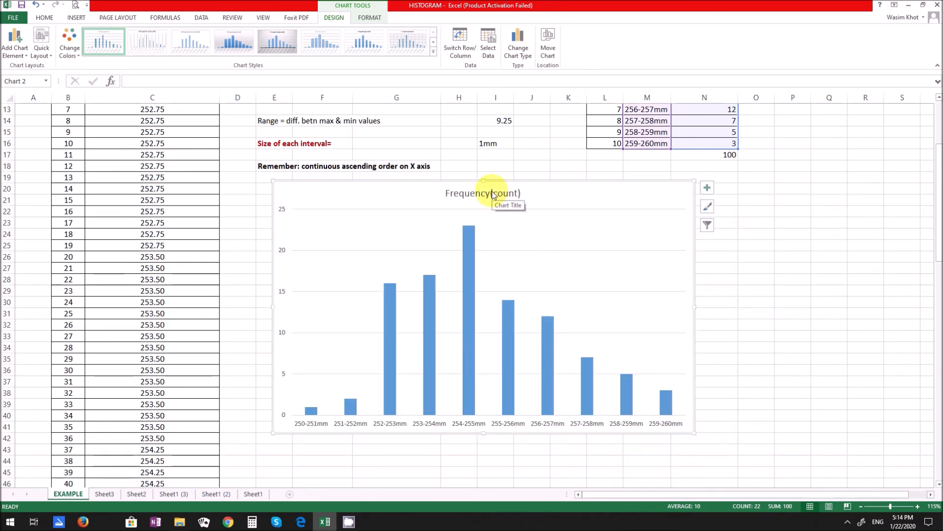
- Change the chart title to "Histogram frequency distribution of length of steel bar"
left_click(479, 198)
triple_click(480, 196)
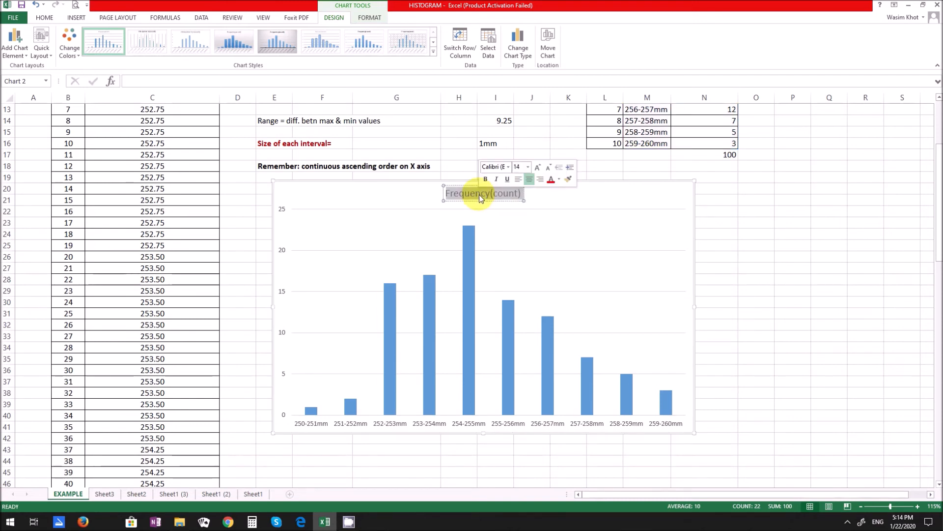
type("H")
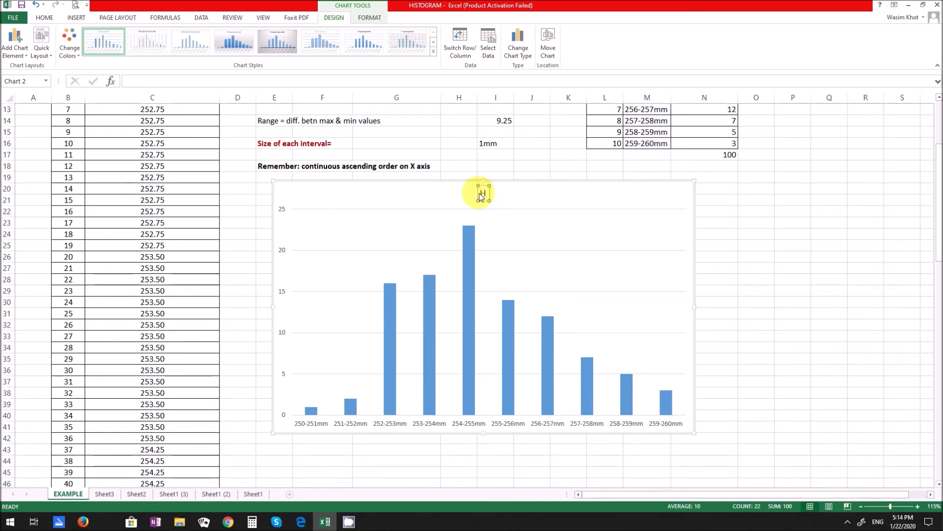
type("istogra")
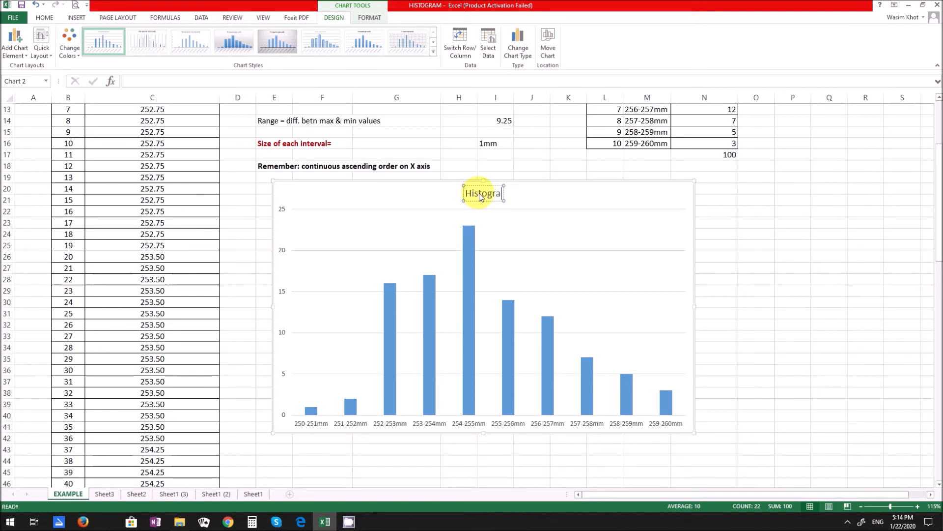
type("m freq")
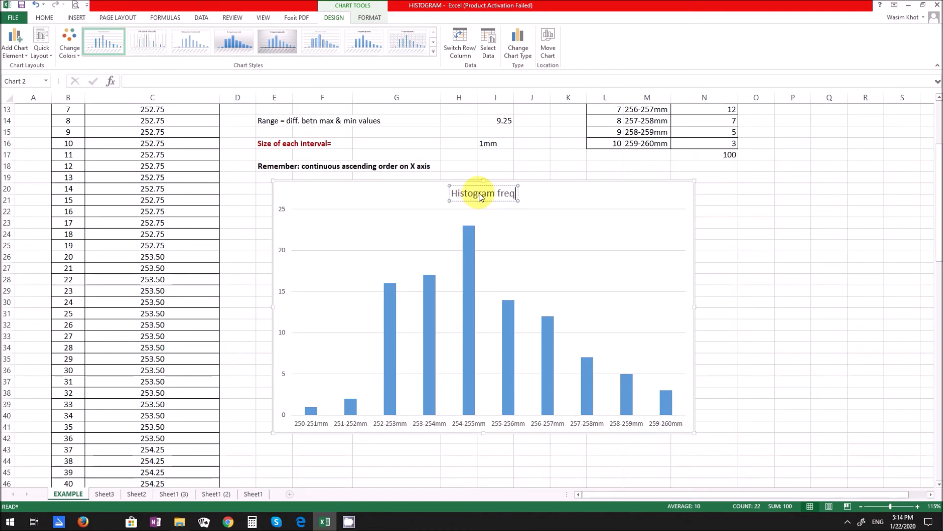
type("uency d")
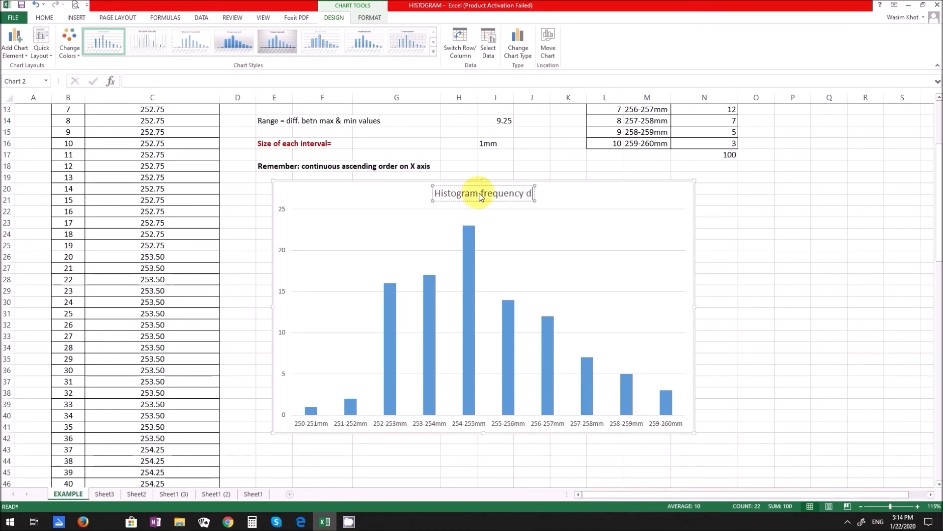
type("istribution of")
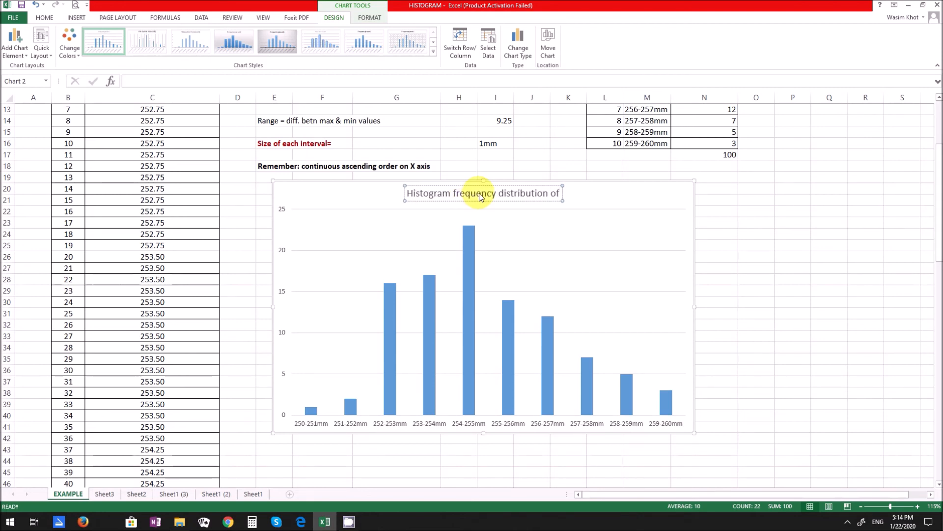
type(" length of st")
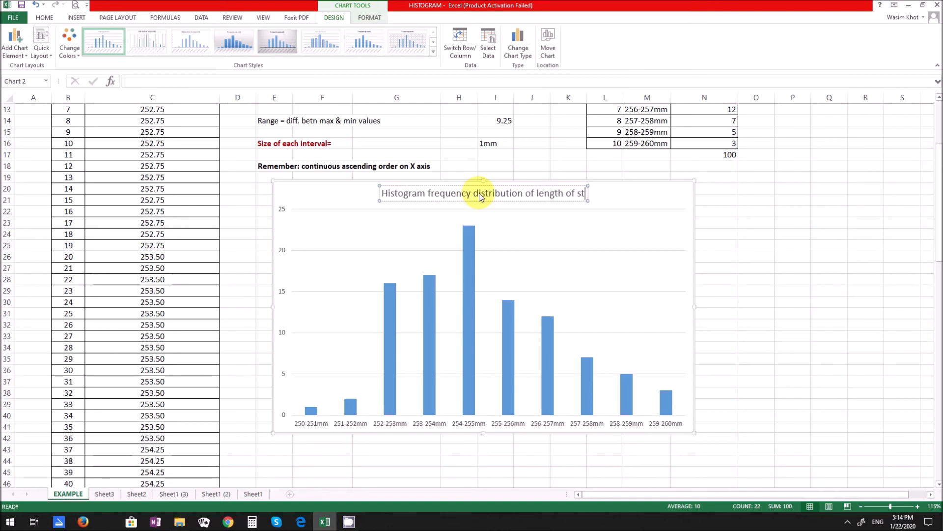
type("eel bar")
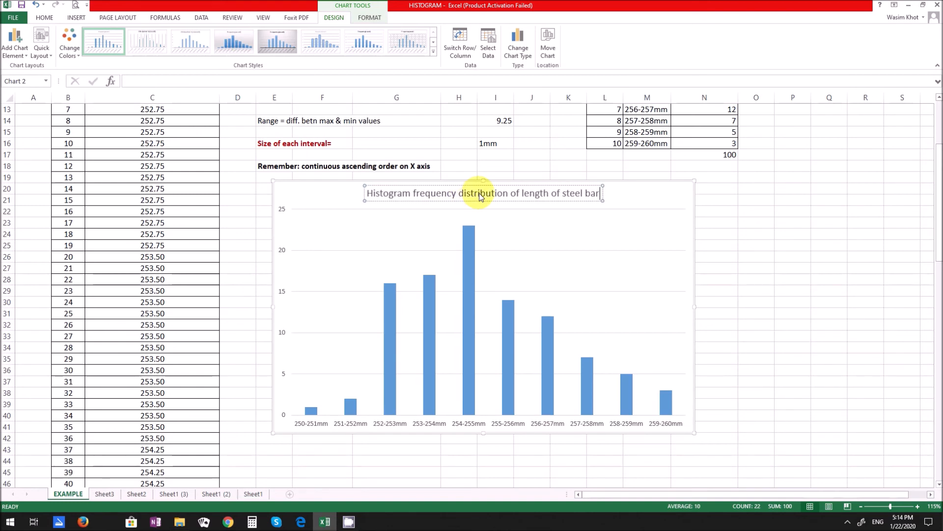
left_click(388, 462)
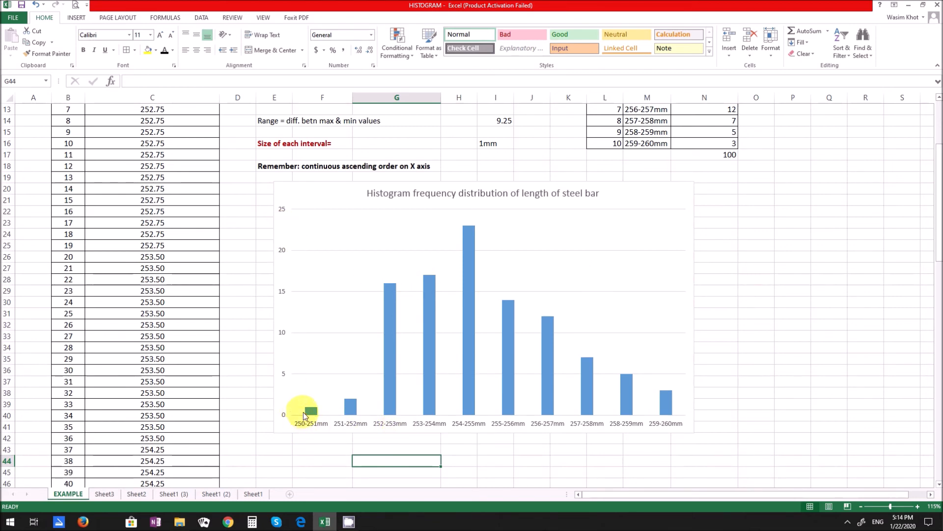
- Apply the dark chart style Style 9 to the histogram and shift the chart slightly down
mouse_move(389, 409)
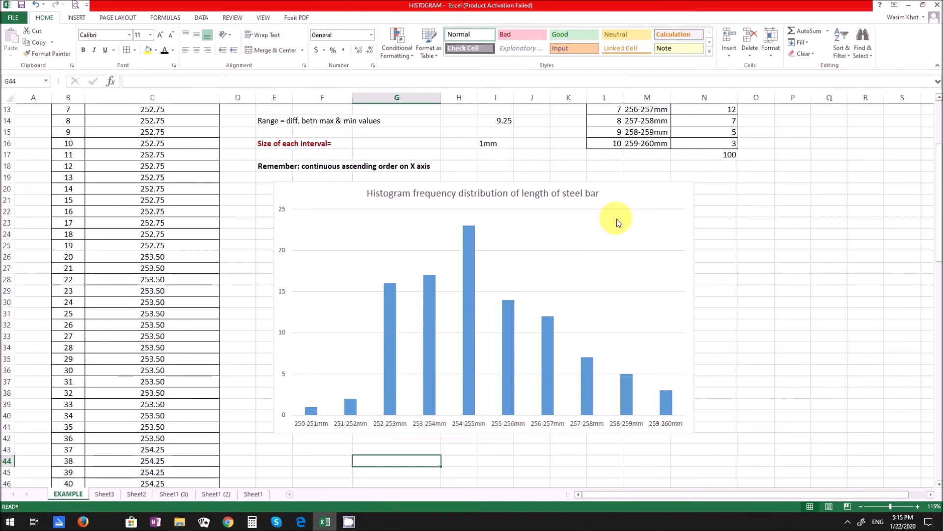
left_click(621, 187)
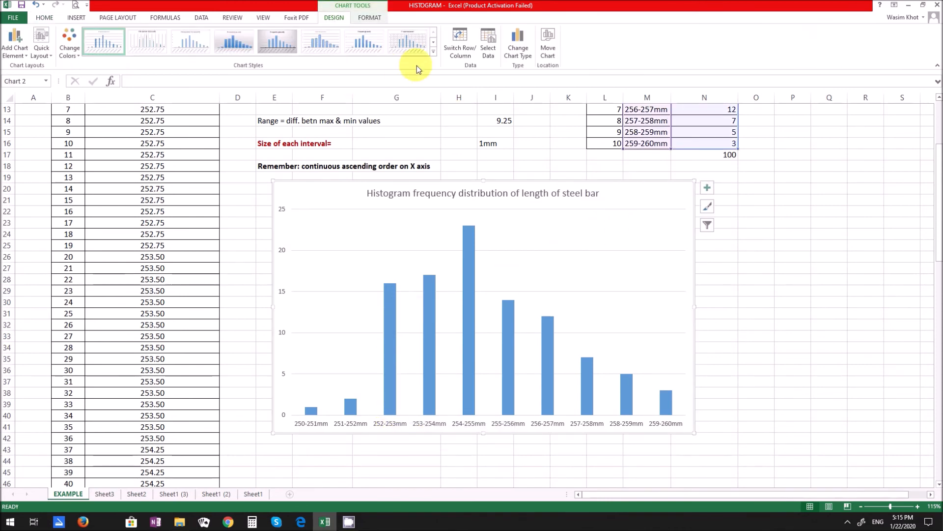
left_click(432, 53)
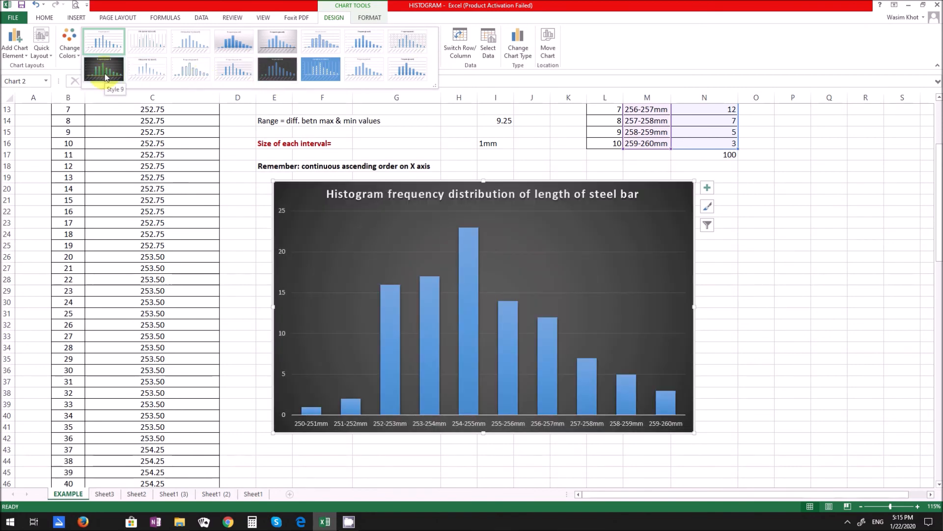
left_click(104, 76)
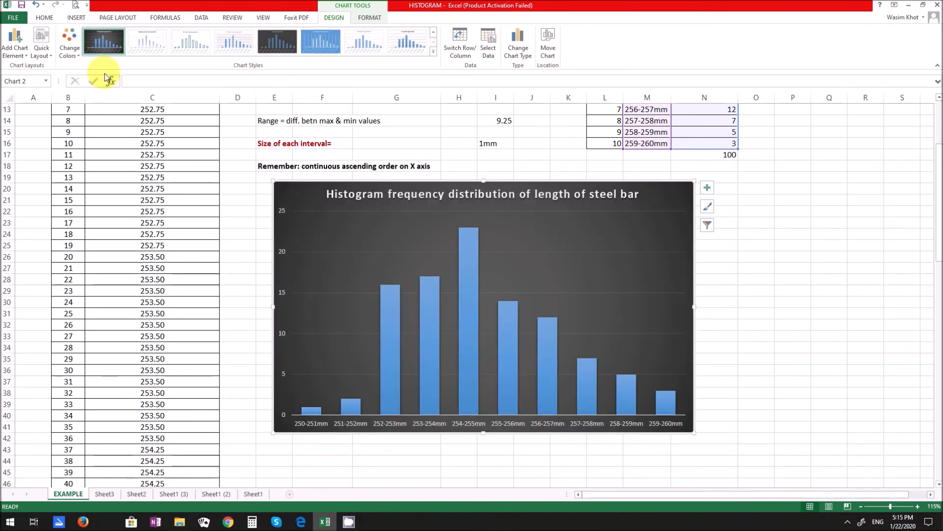
left_click_drag(607, 181, 606, 190)
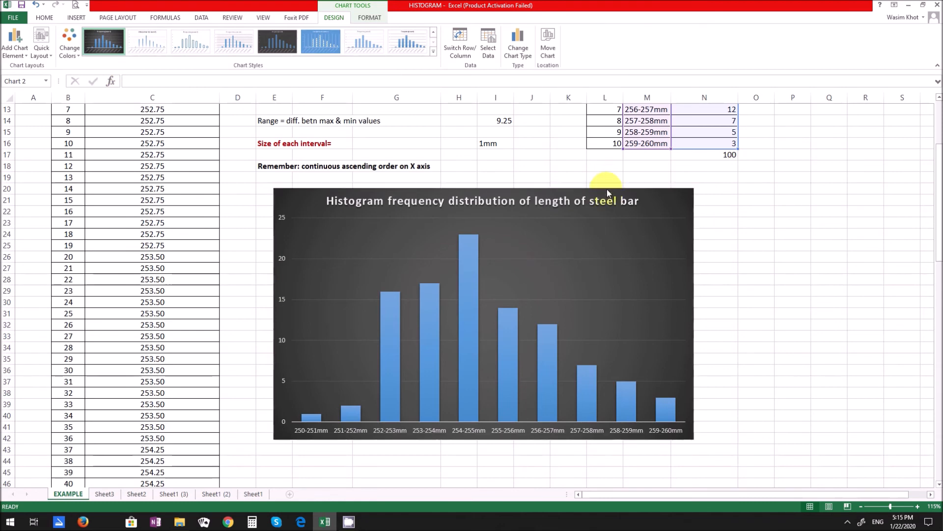
mouse_move(476, 335)
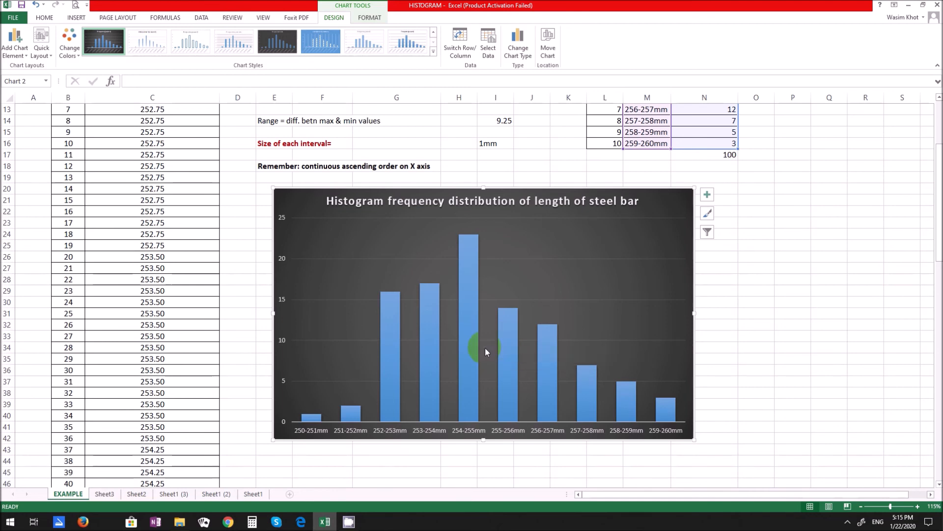
- Try font size 10 on the horizontal axis labels and set them back to size 9
left_click(421, 434)
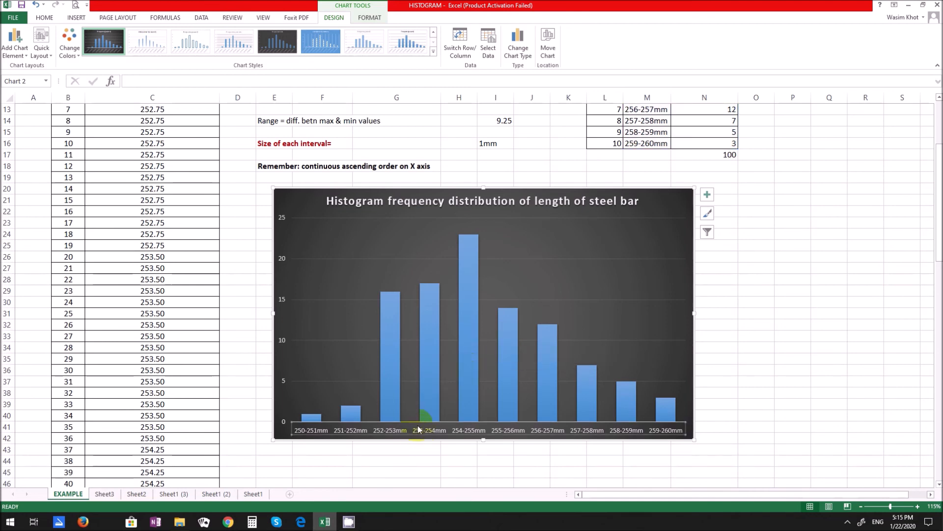
left_click(43, 17)
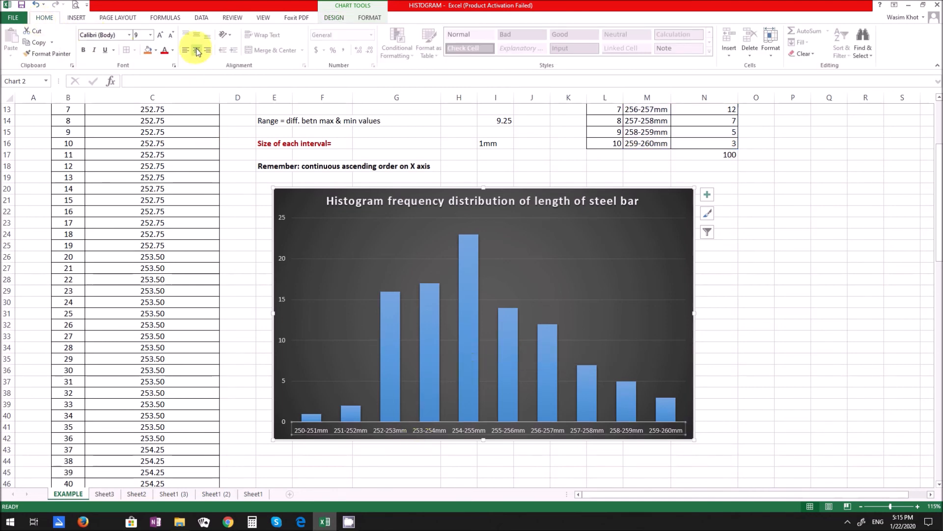
left_click(159, 35)
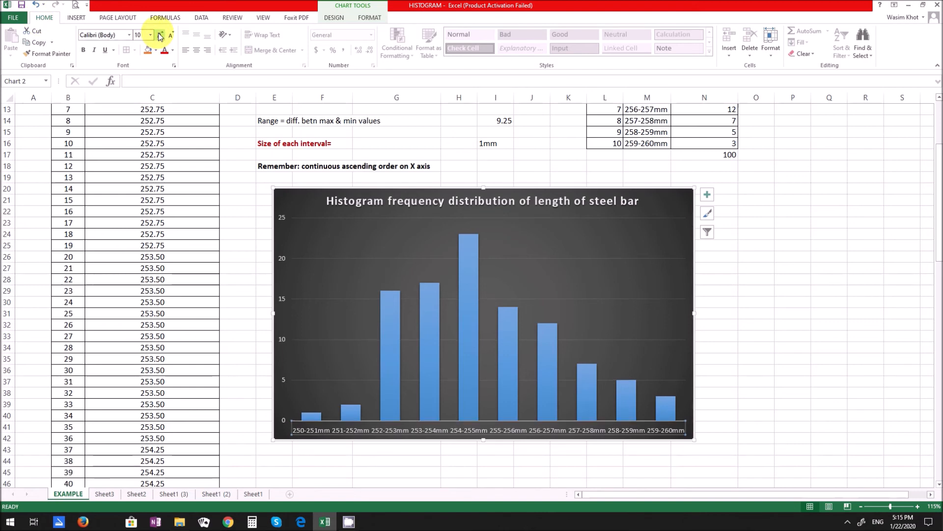
left_click(170, 36)
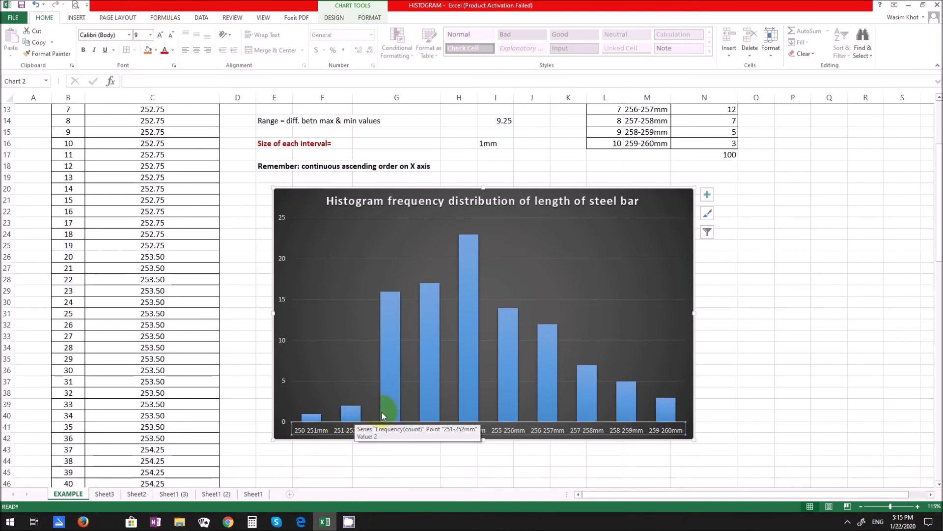
- Set the gap width of the frequency column series to 2% and close the series formatting options
left_click(424, 313)
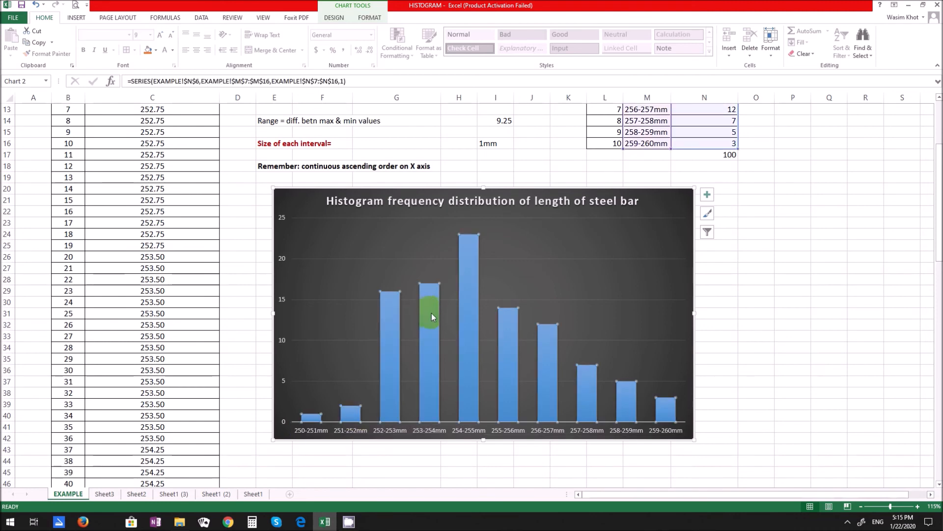
left_click(506, 315)
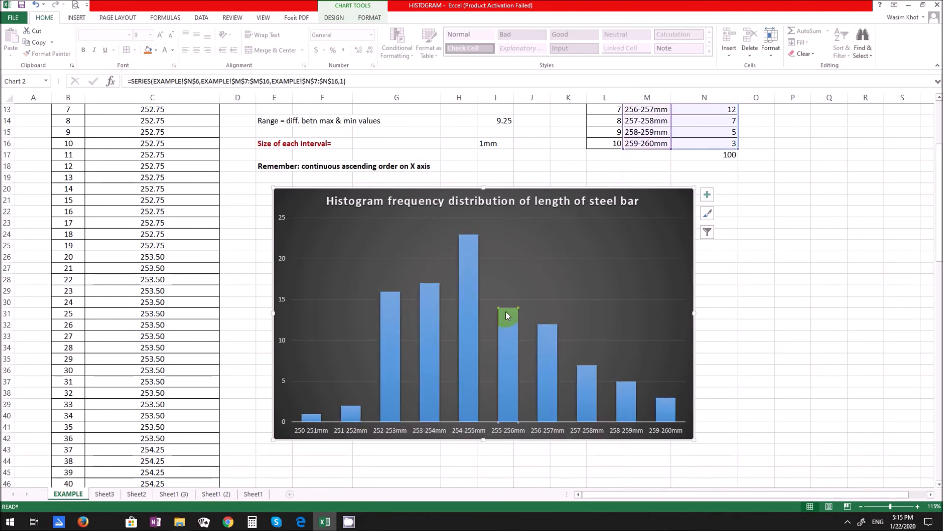
double_click(462, 281)
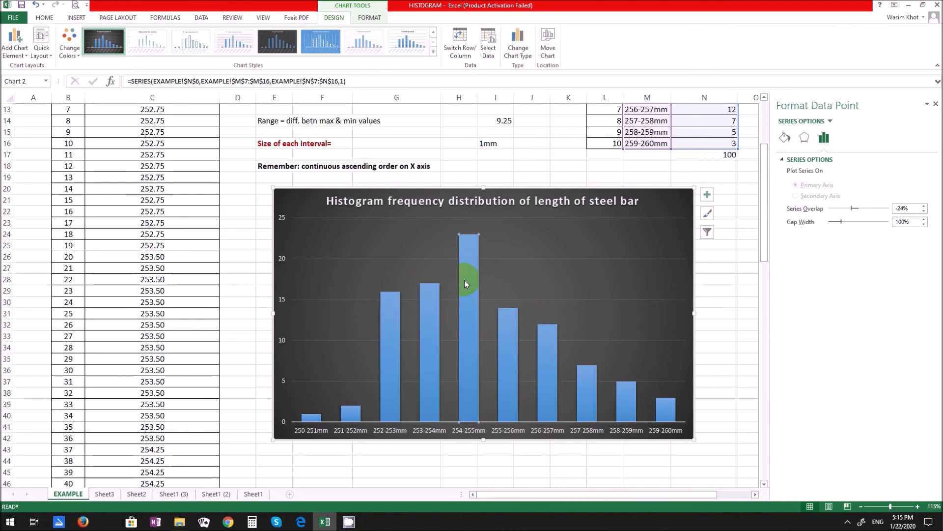
left_click(509, 322)
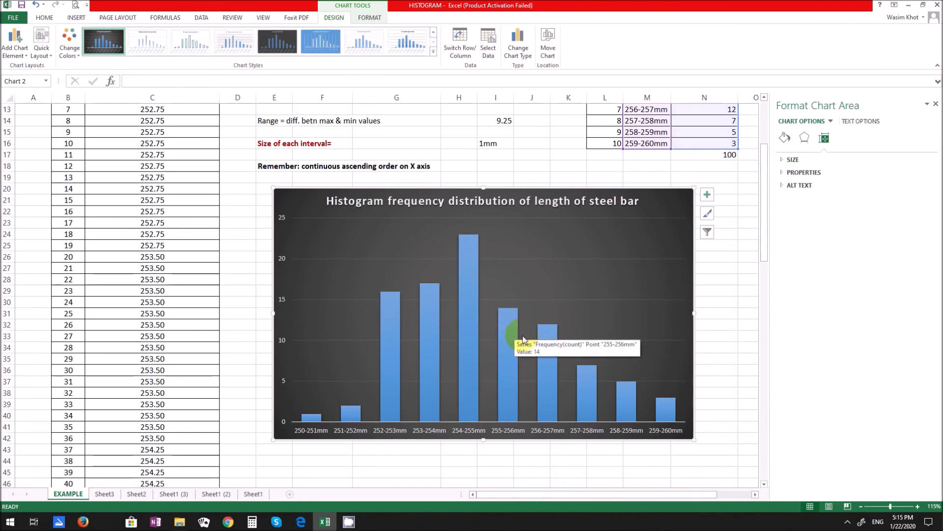
left_click(587, 374)
left_click(591, 374)
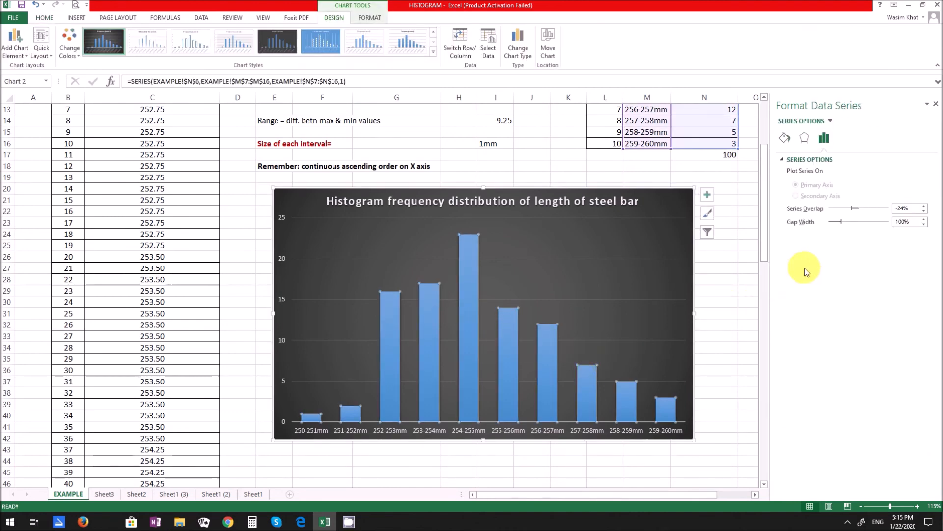
left_click_drag(842, 222, 838, 222)
left_click(835, 222)
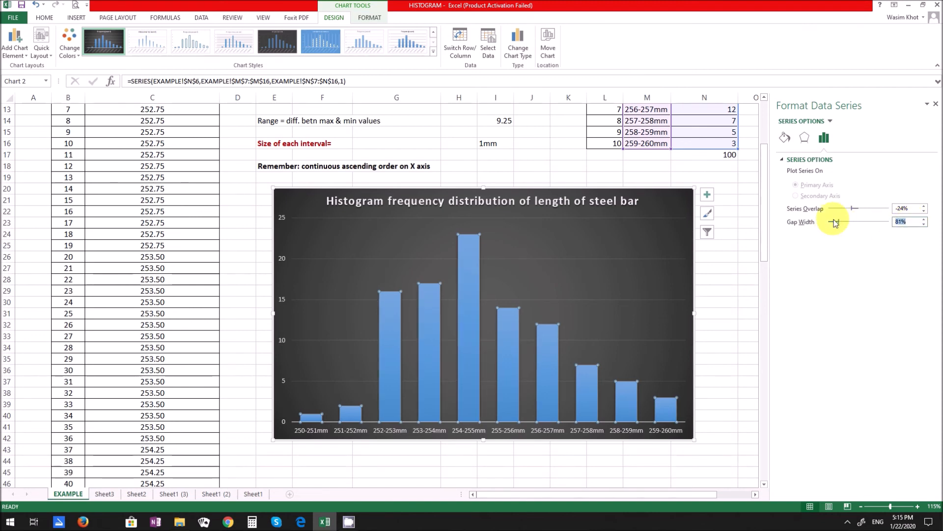
type("2")
key("Tab")
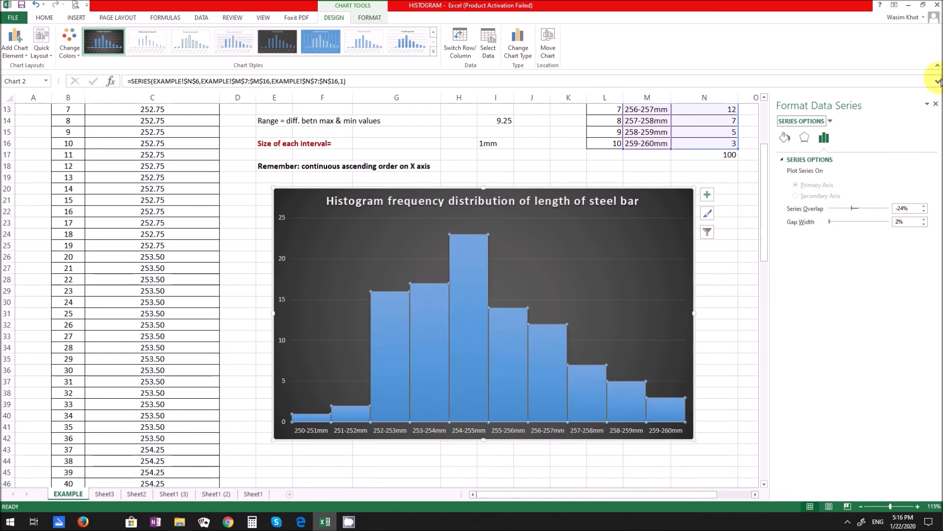
left_click(936, 104)
left_click(780, 260)
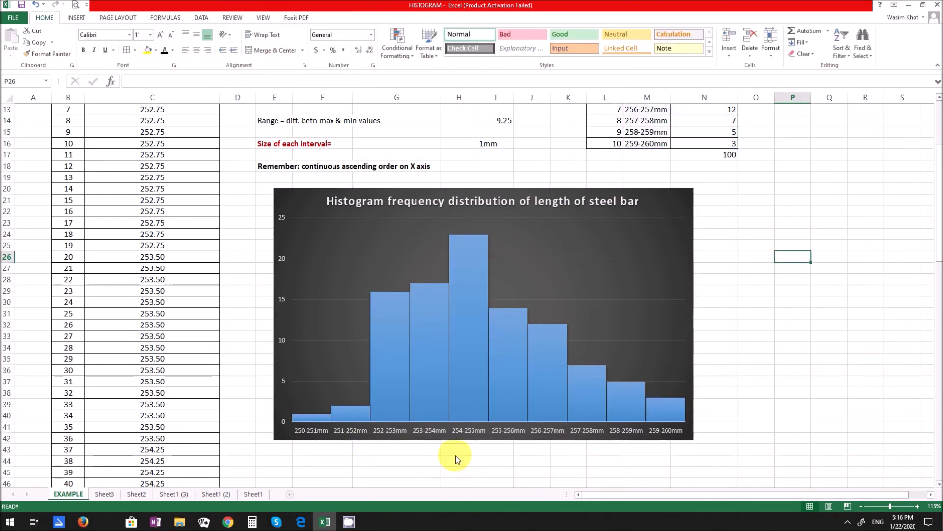
- Examine the histogram's distribution shape and compare it with the interval frequency table and the 255mm +/-5mm standard size
left_click(757, 338)
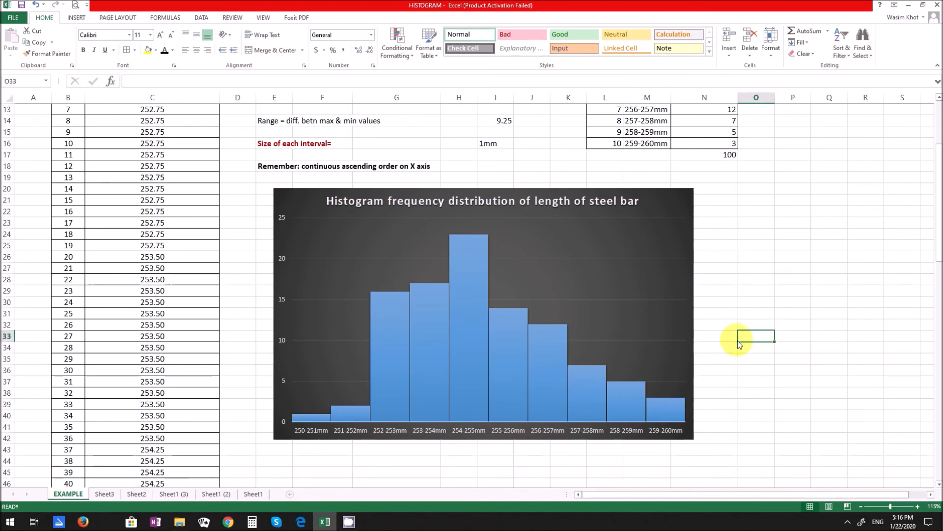
scroll(738, 341, "down", 2)
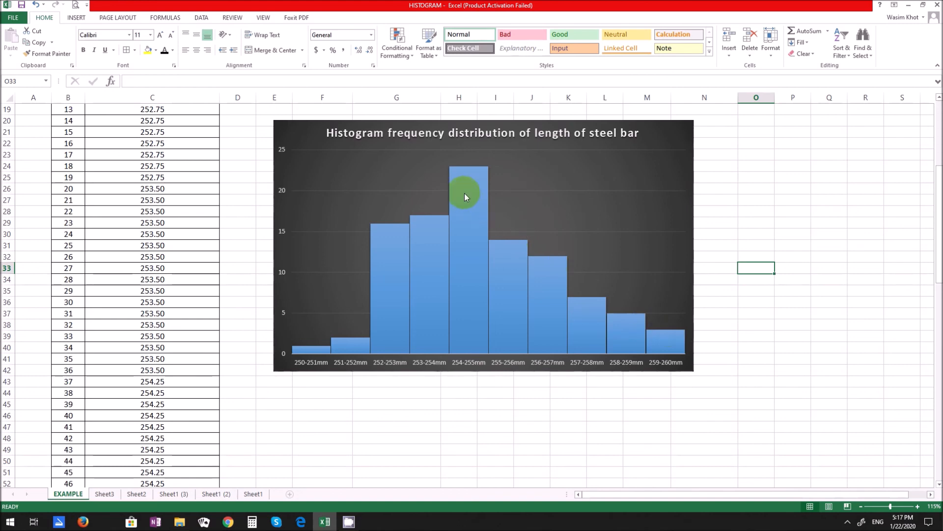
left_click(531, 427)
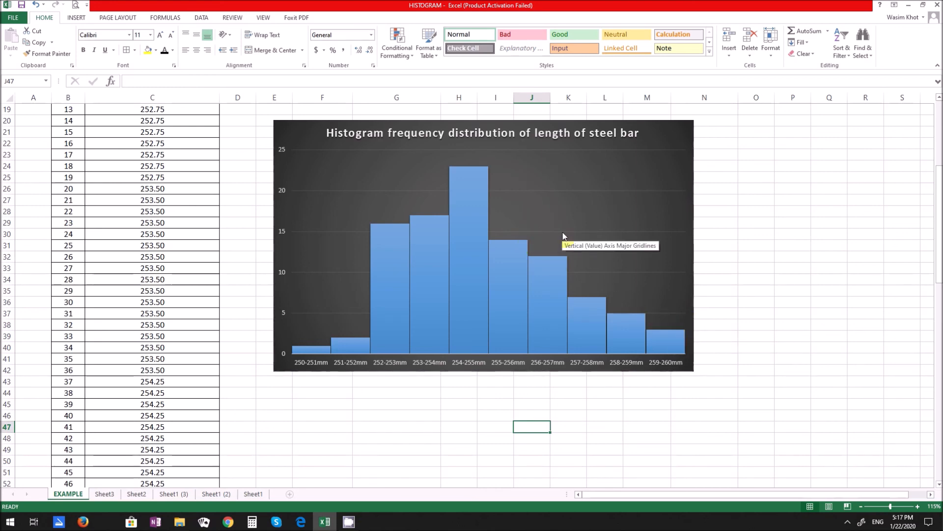
left_click(449, 406)
scroll(449, 406, "up", 1)
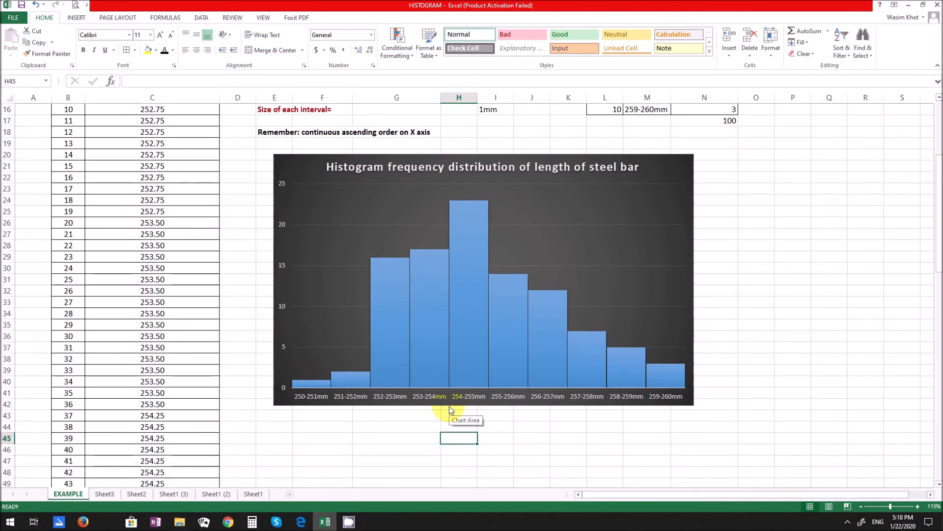
scroll(449, 406, "up", 5)
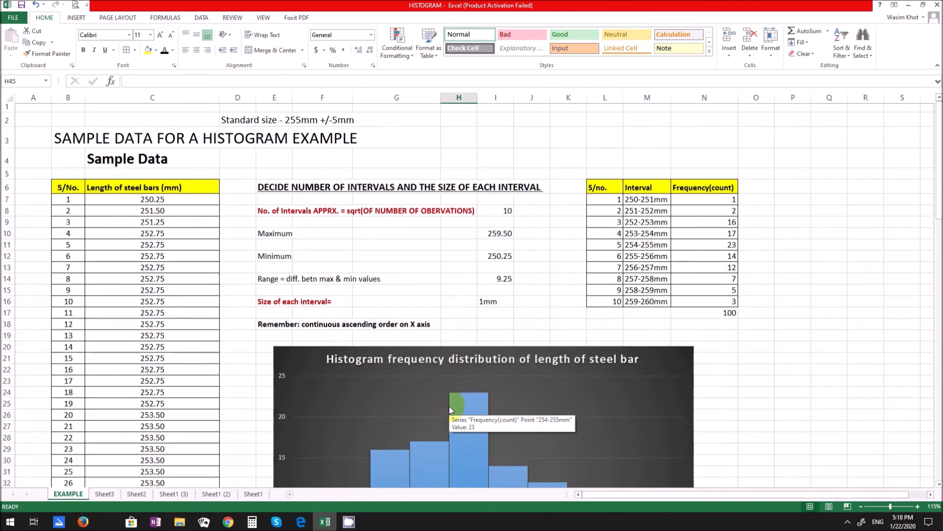
scroll(449, 406, "down", 3)
scroll(449, 406, "down", 2)
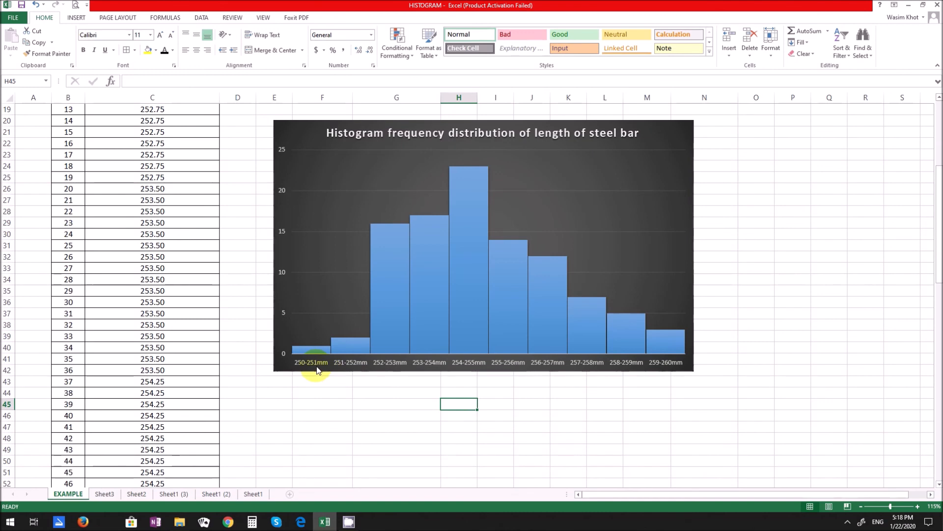
- Try a major unit of 2 on the histogram's vertical axis, settle on 1, and close the axis formatting options
left_click(283, 304)
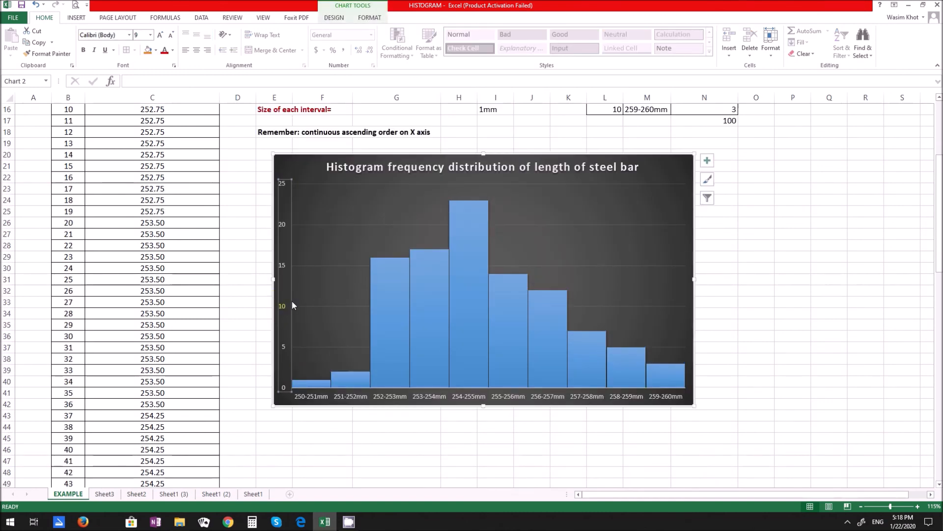
double_click(284, 307)
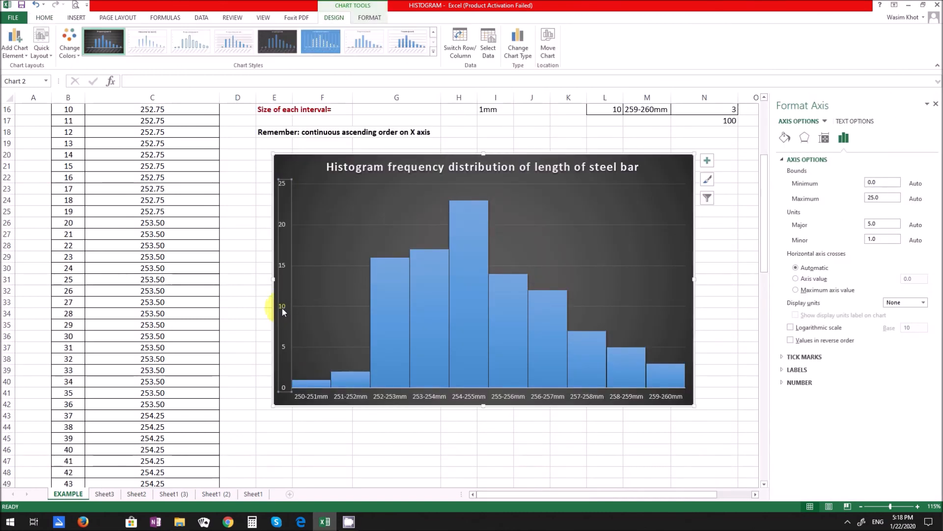
double_click(884, 222)
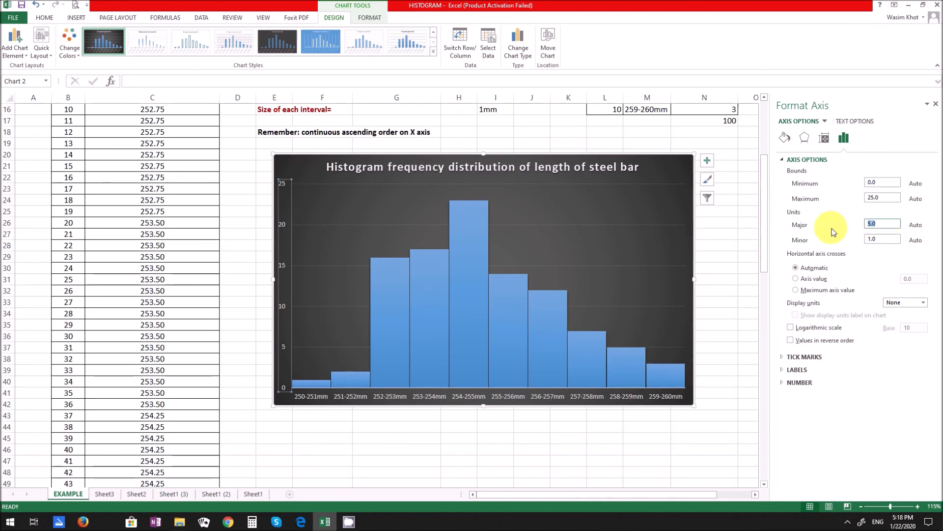
type("2")
key("Return")
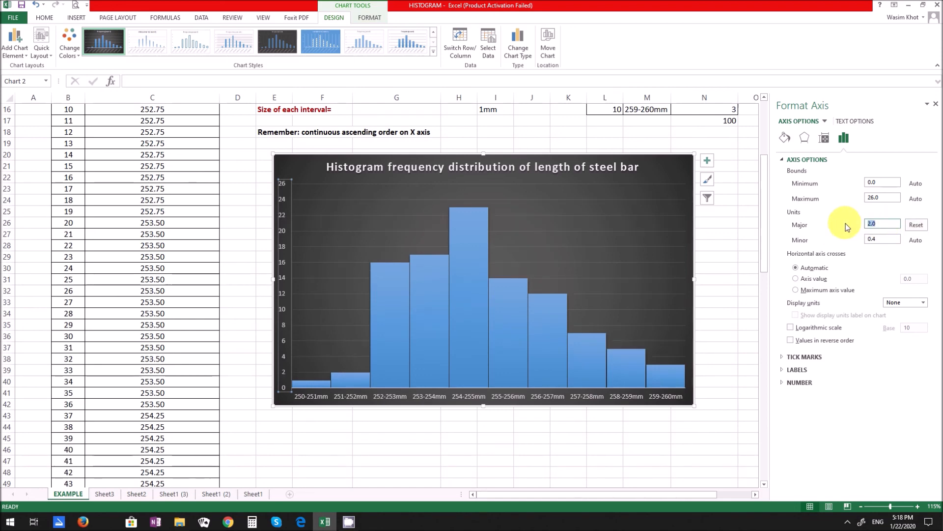
type("1")
key("Tab")
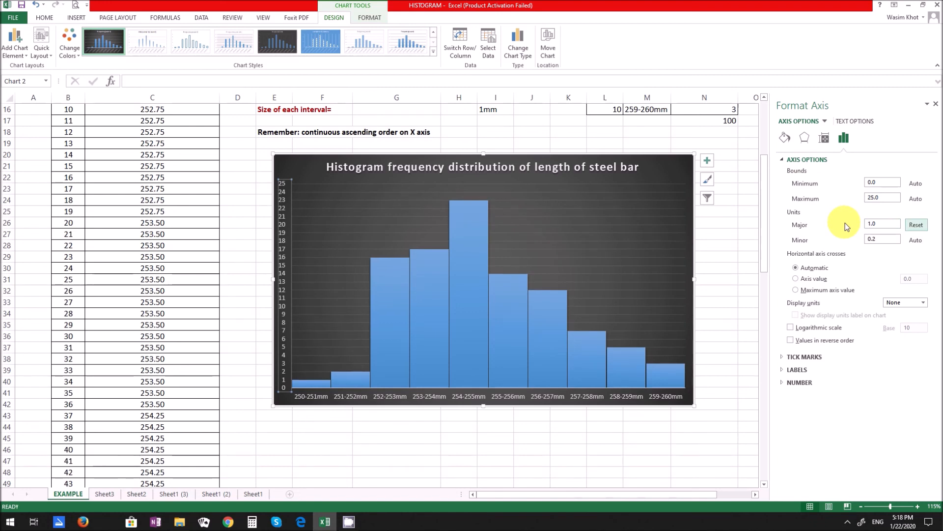
left_click(742, 232)
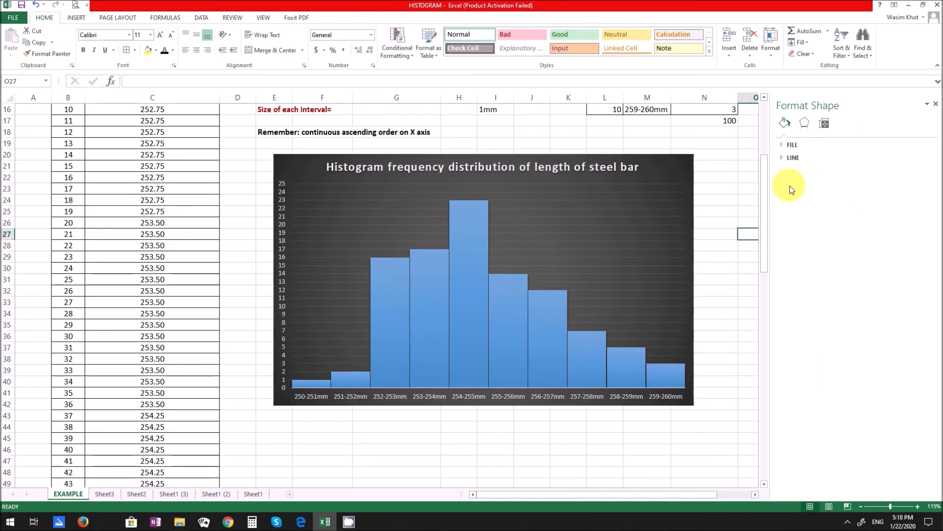
left_click(935, 103)
left_click(776, 270)
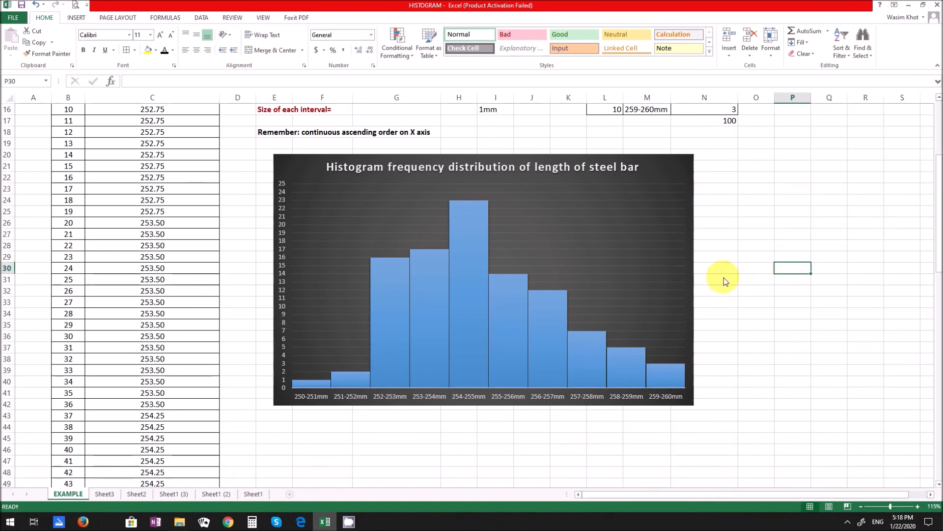
- Delete the major horizontal gridlines from the histogram and deselect the chart
left_click(639, 248)
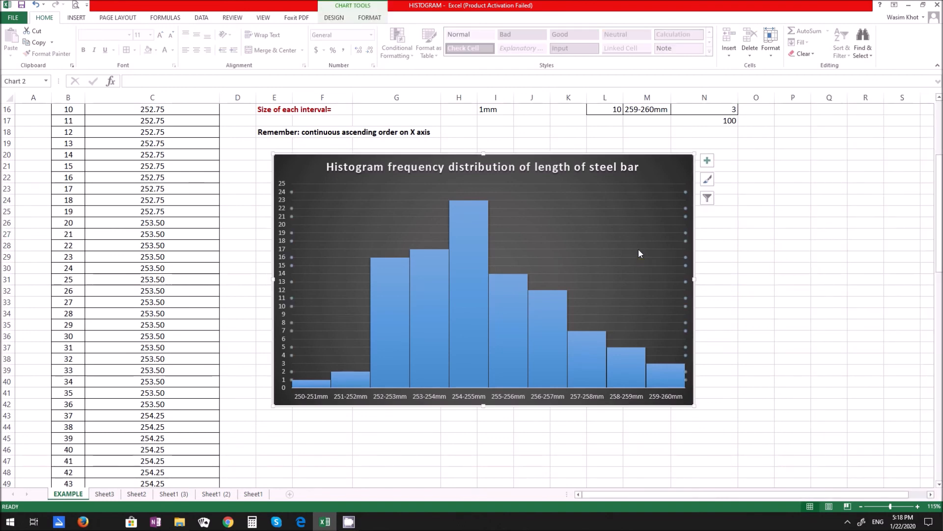
key("Delete")
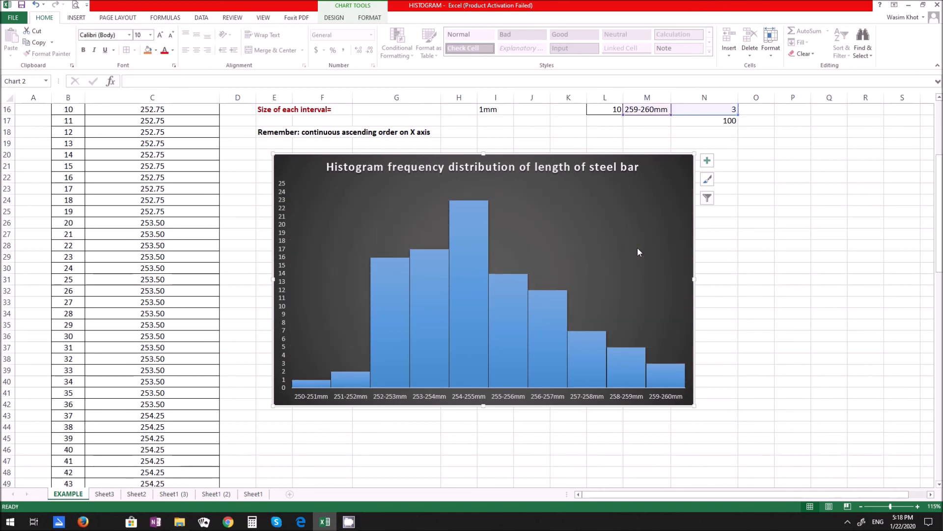
left_click(752, 307)
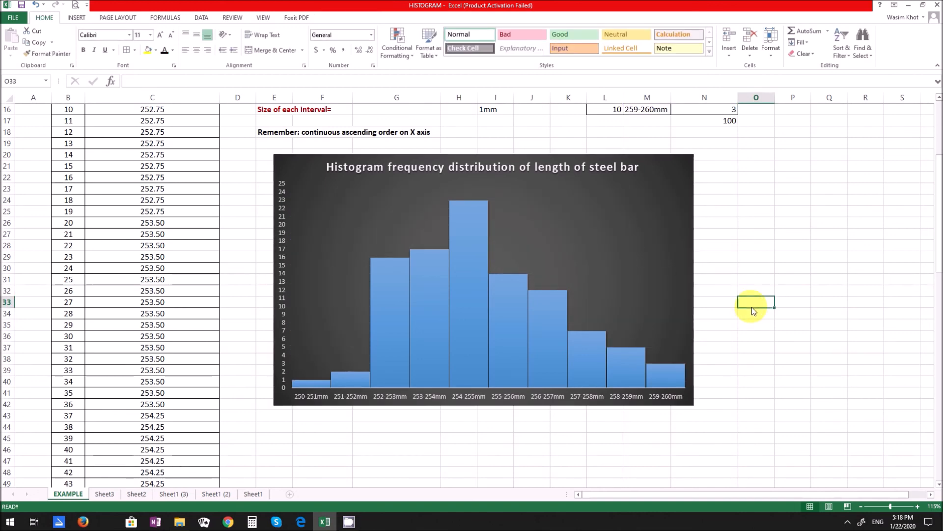